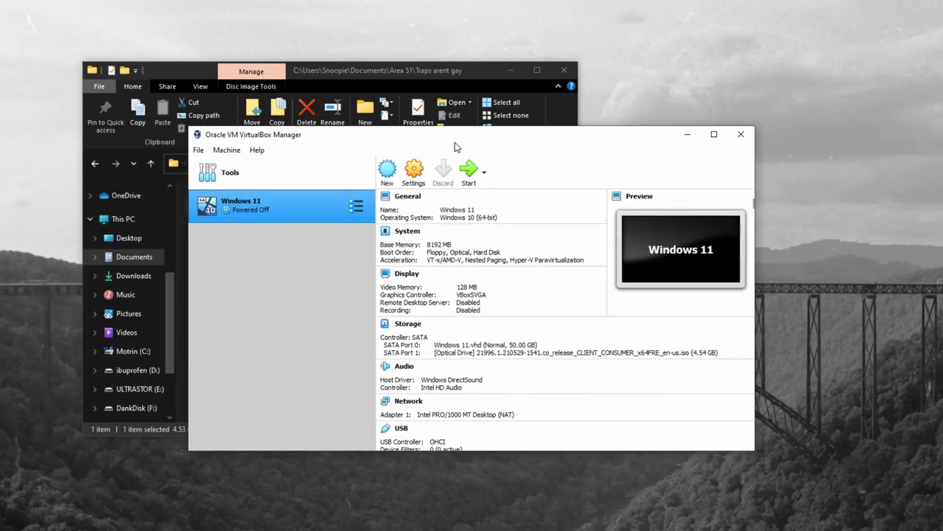
Step: Close the File Explorer window holding the 21996 ISO and recentre the VirtualBox Manager window
drag(456, 143, 607, 187)
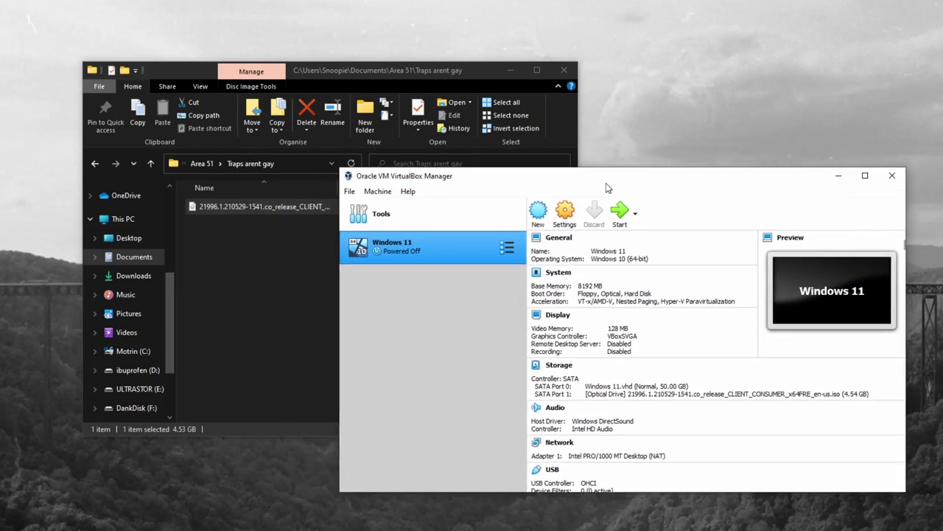
click(446, 76)
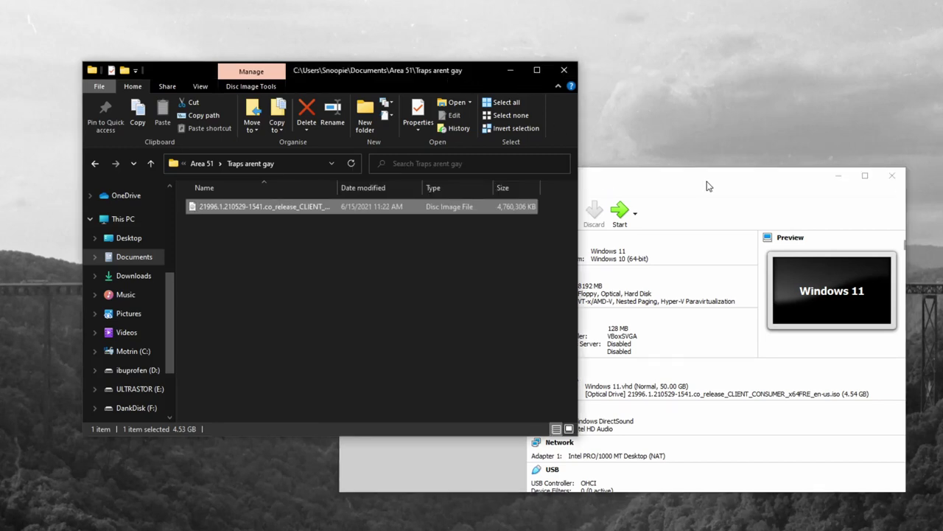
click(709, 184)
click(564, 70)
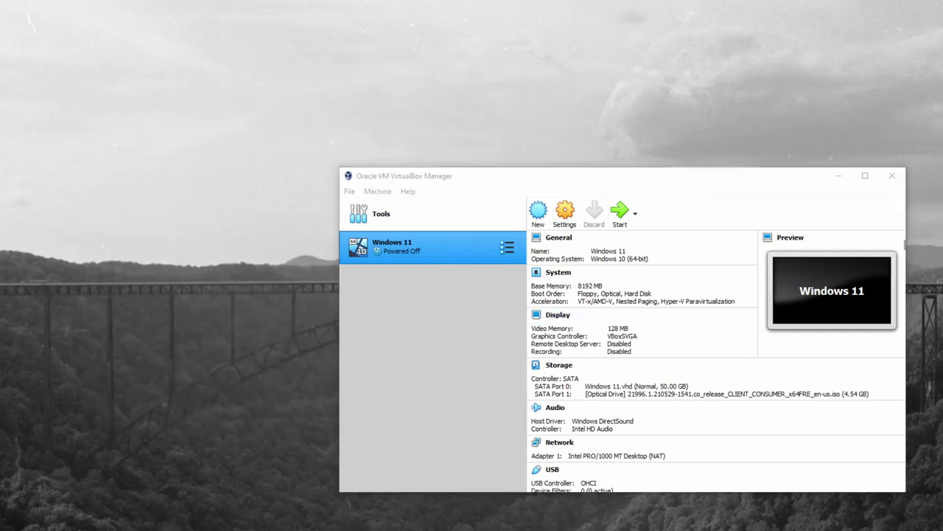
drag(534, 171, 388, 117)
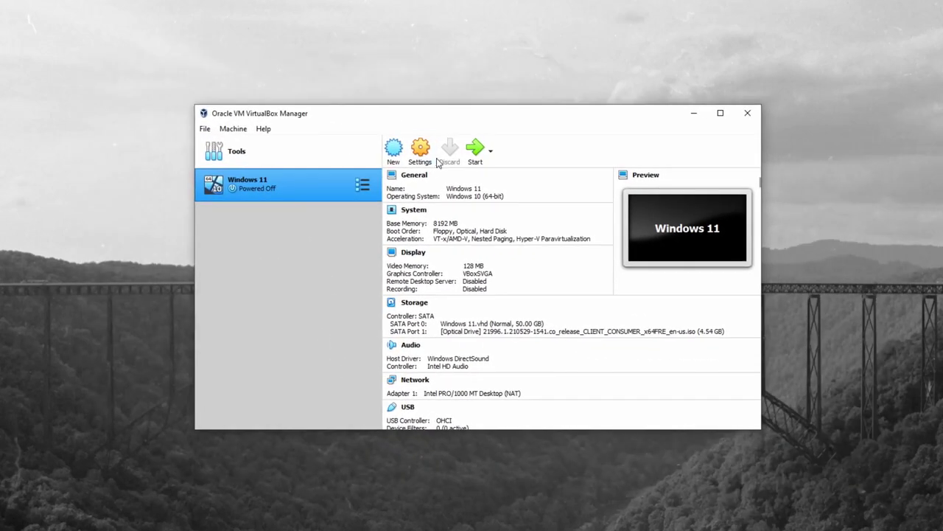
click(420, 152)
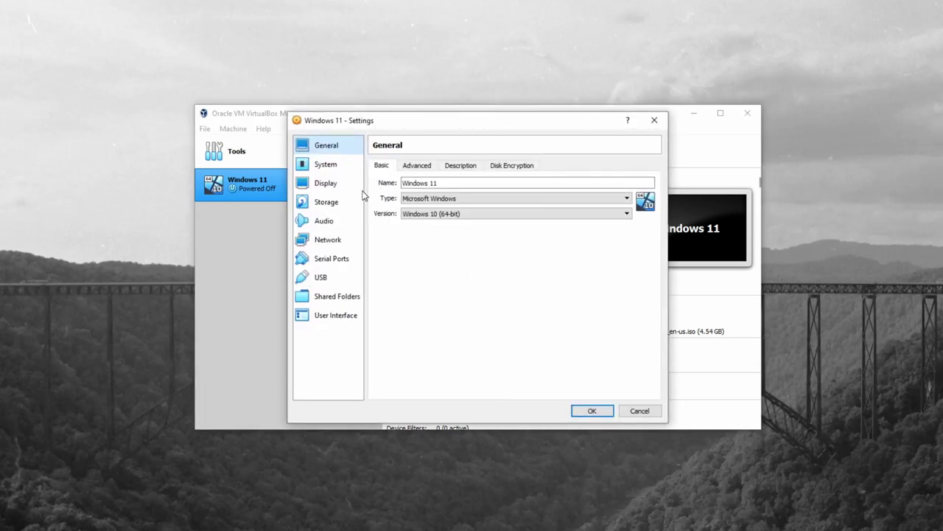
click(329, 168)
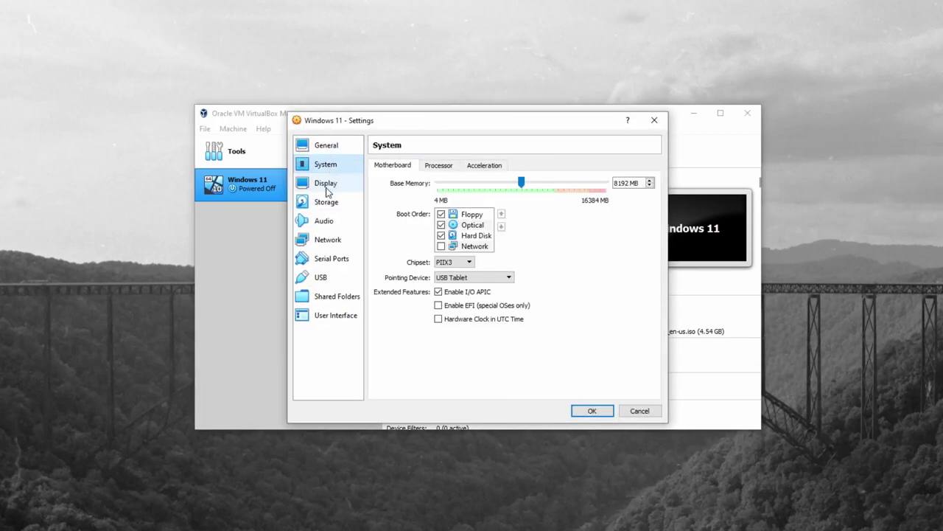
click(327, 188)
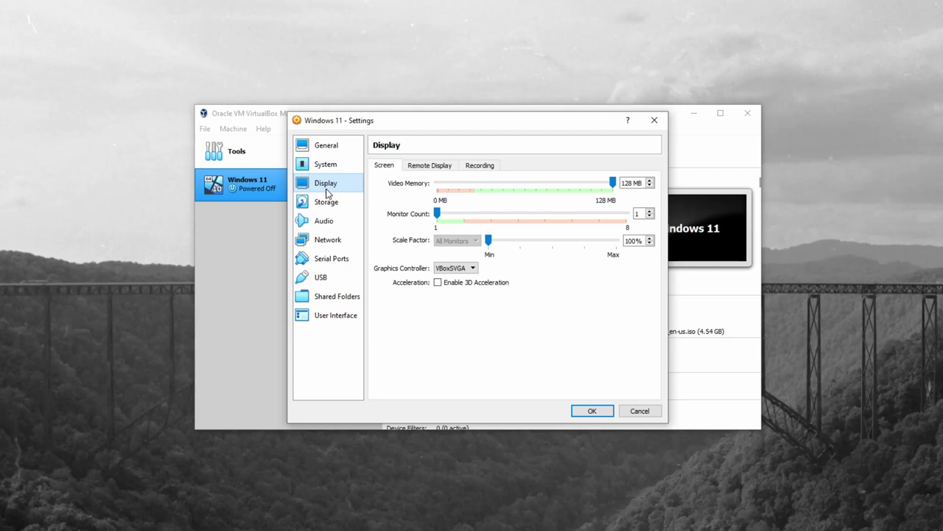
click(315, 203)
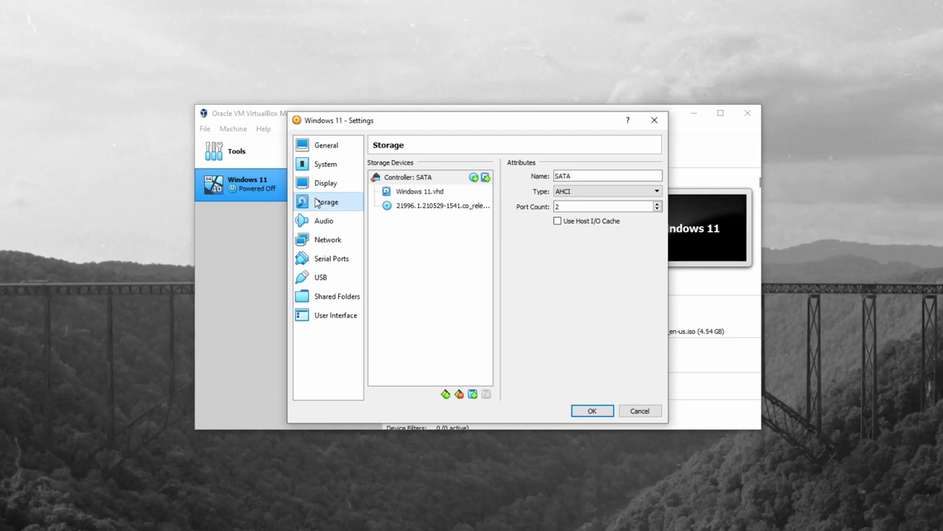
click(421, 210)
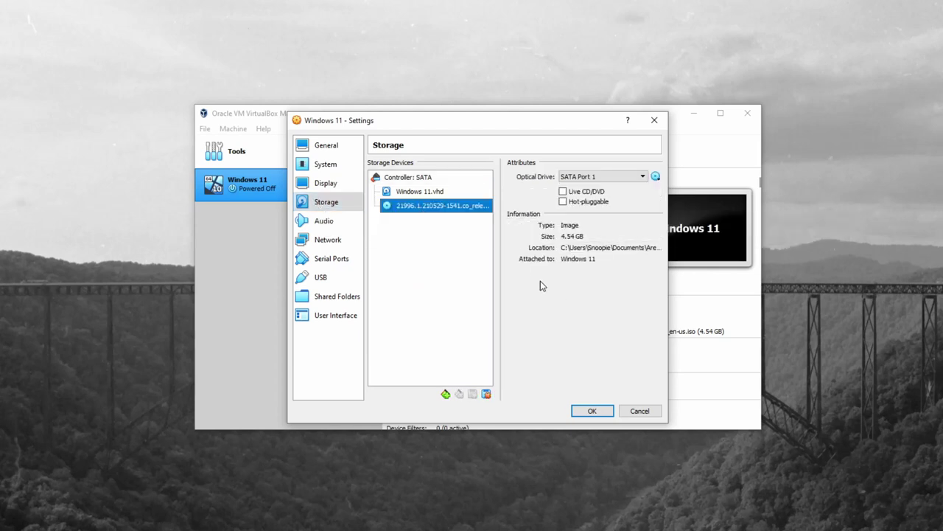
click(592, 410)
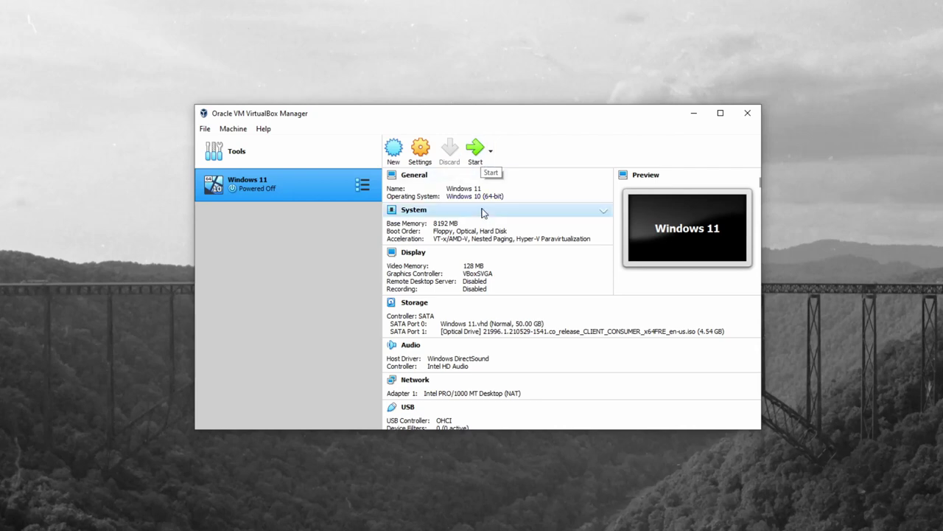
Step: Start the Windows 11 VM, reposition its window, and dismiss the mouse-integration notice
click(477, 160)
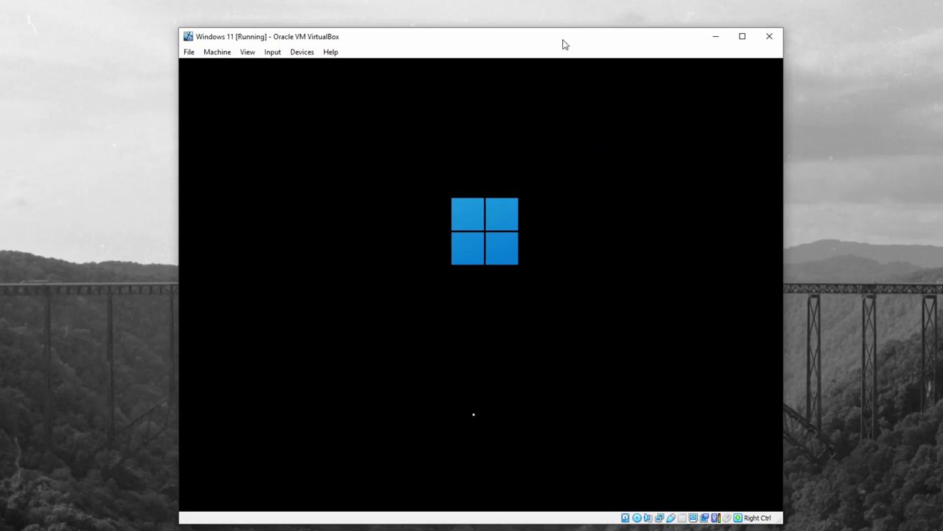
drag(563, 45, 553, 40)
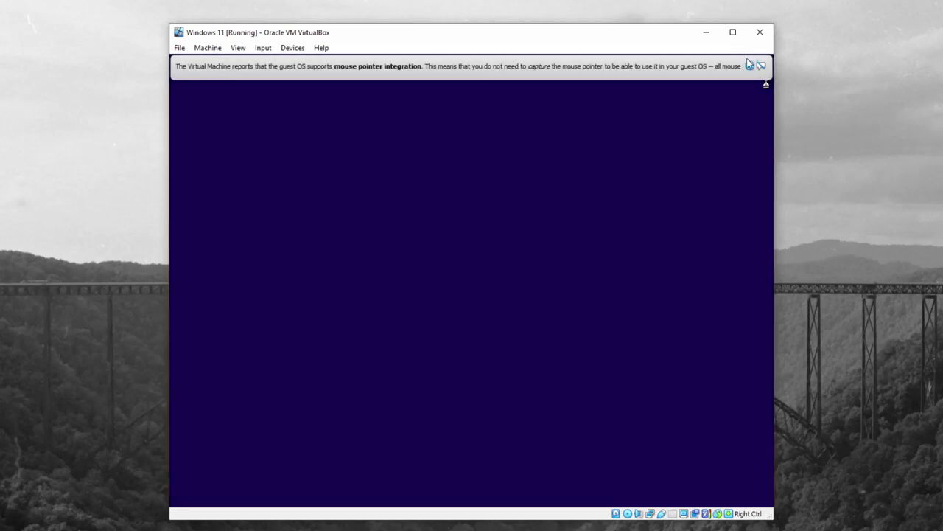
click(749, 65)
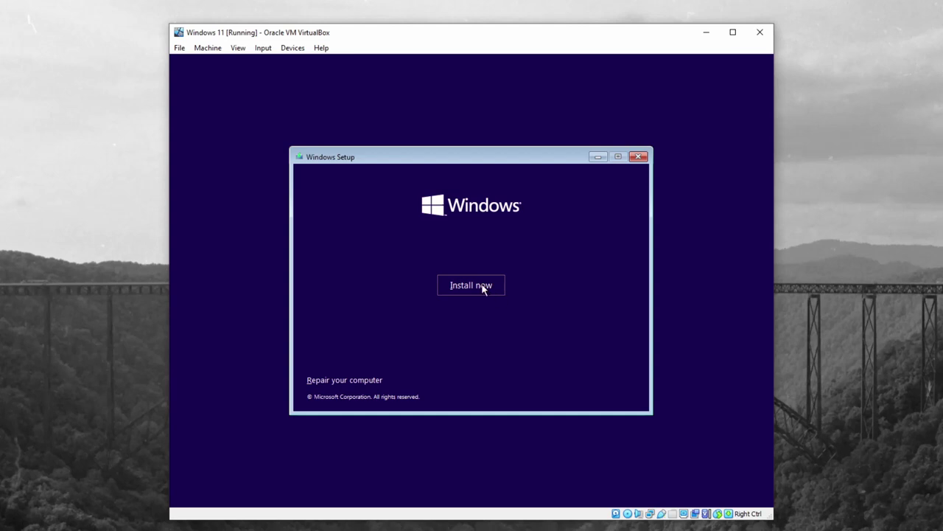
Step: Begin installing Windows without a product key, choosing the Windows 11 Pro edition
click(484, 287)
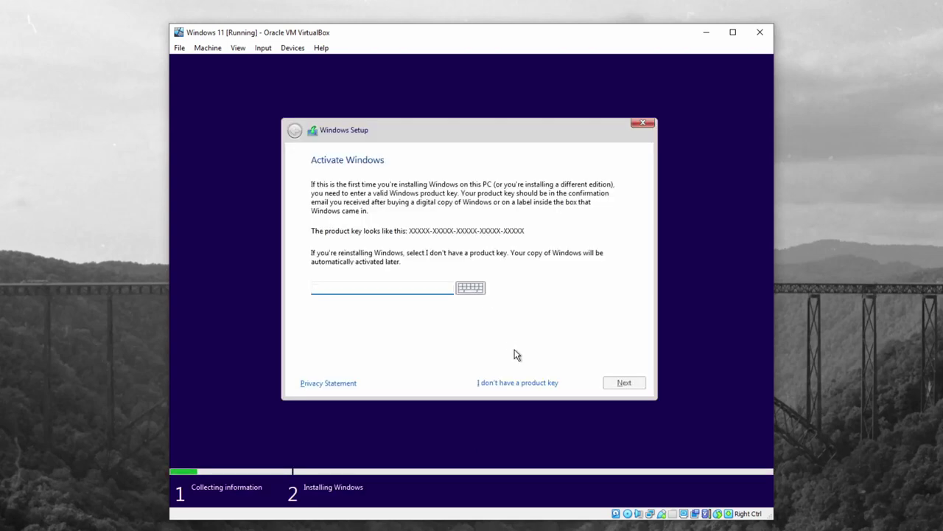
click(523, 383)
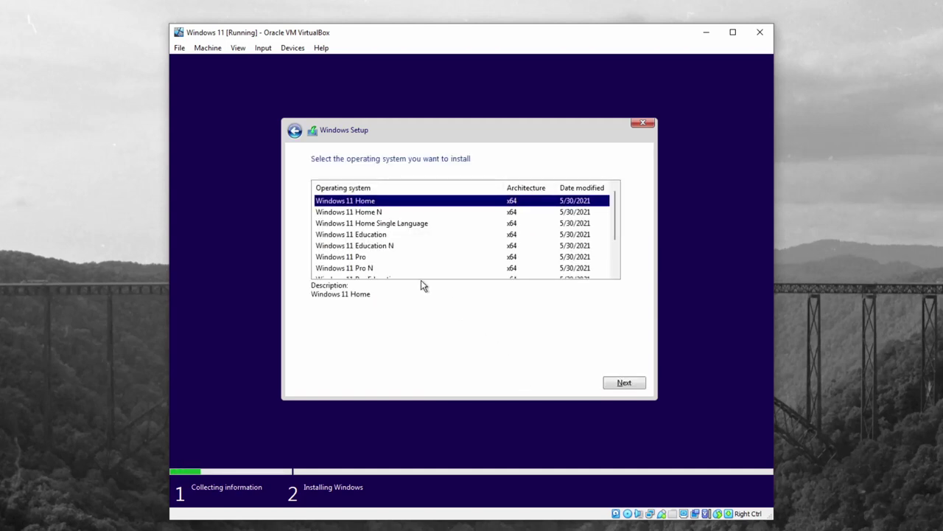
click(362, 258)
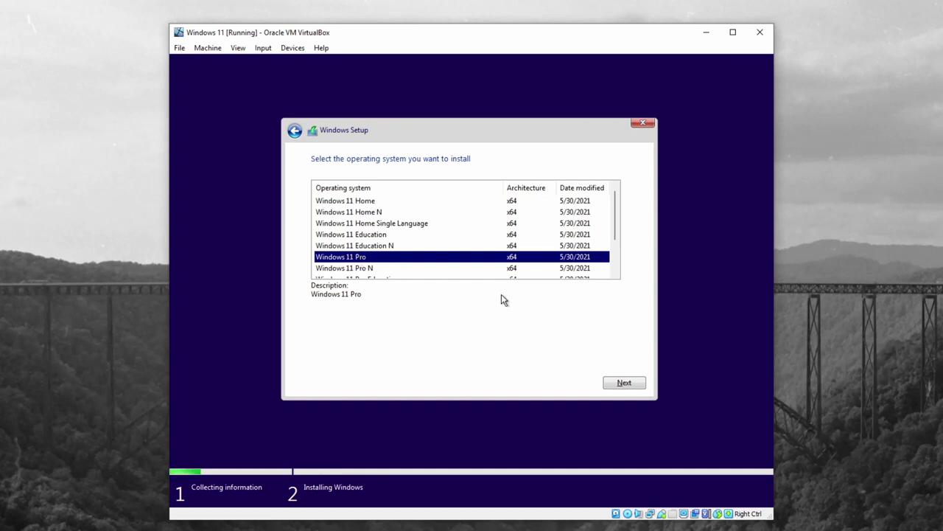
Step: Accept the license terms and choose a custom install onto Drive 0's 50 GB unallocated space
scroll(546, 263, down, 2)
scroll(545, 259, up, 2)
scroll(494, 240, down, 2)
scroll(495, 240, up, 2)
scroll(494, 240, down, 2)
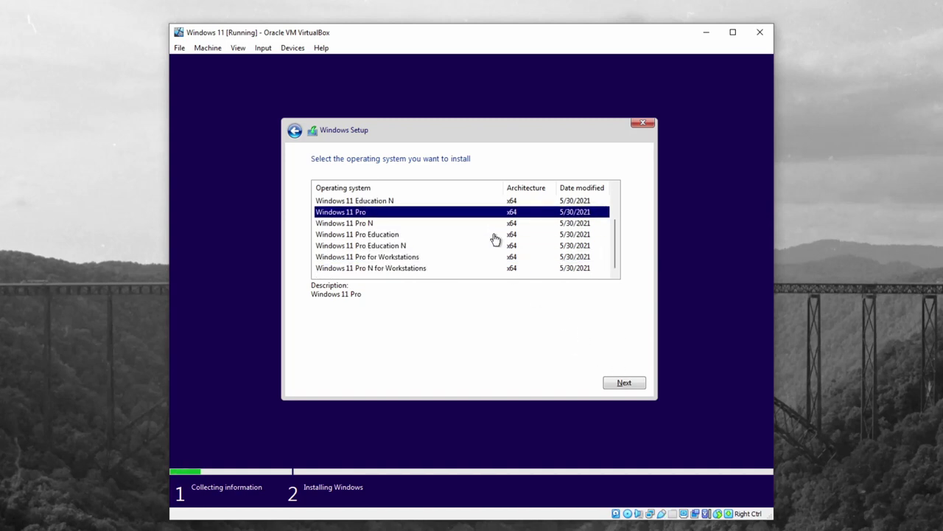
scroll(495, 239, up, 2)
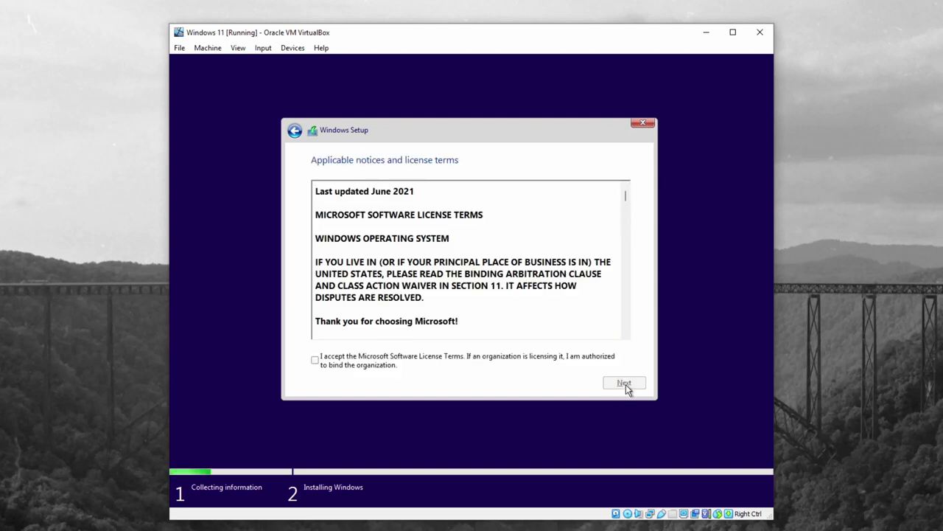
click(315, 361)
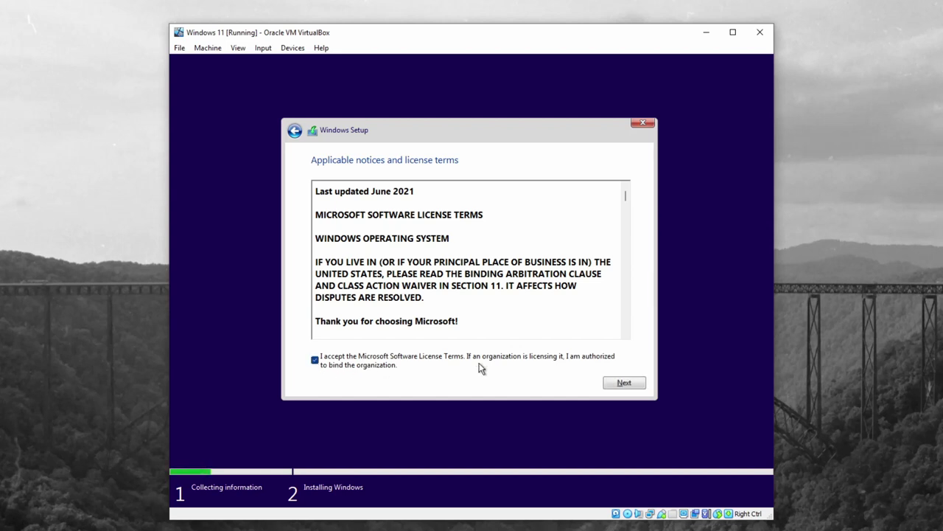
click(623, 384)
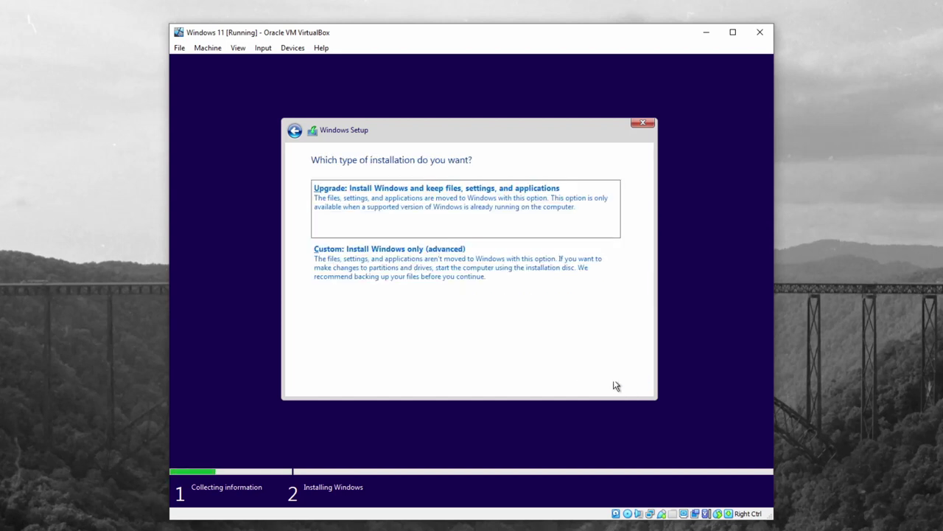
click(400, 264)
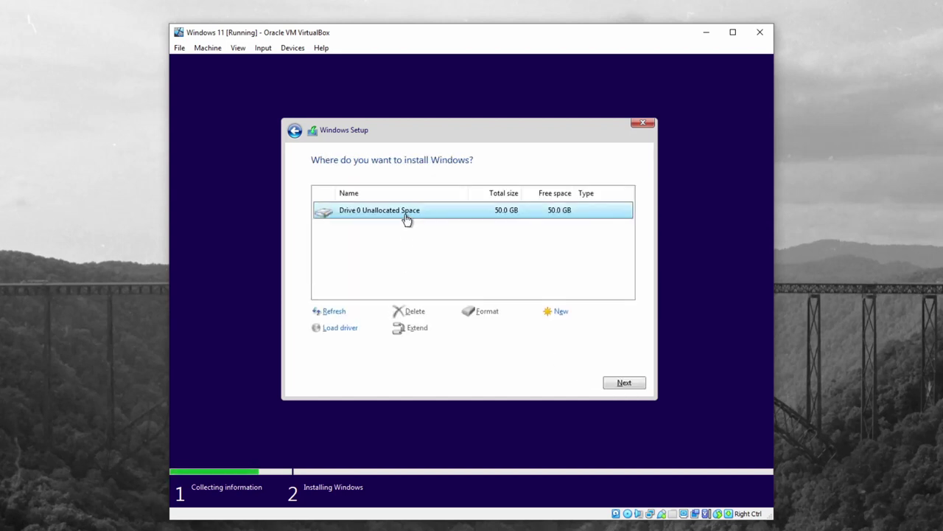
click(625, 383)
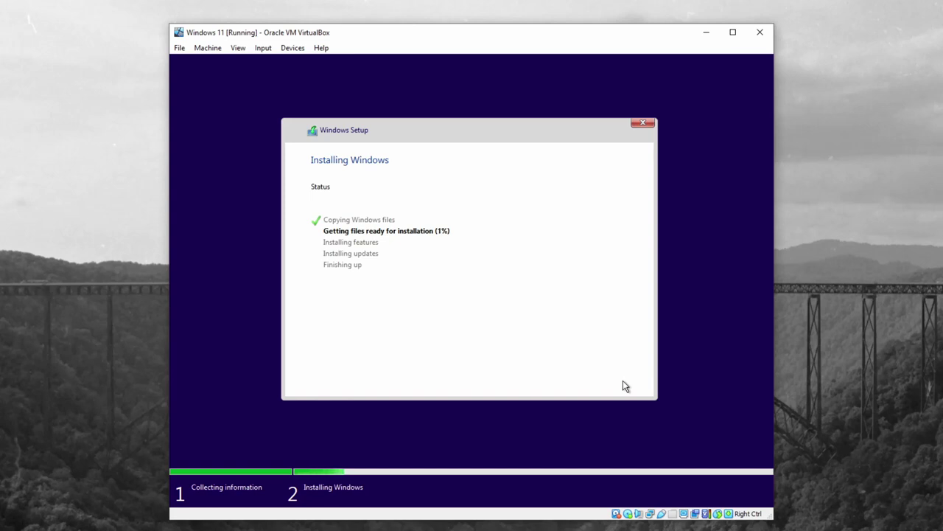
right_click(434, 529)
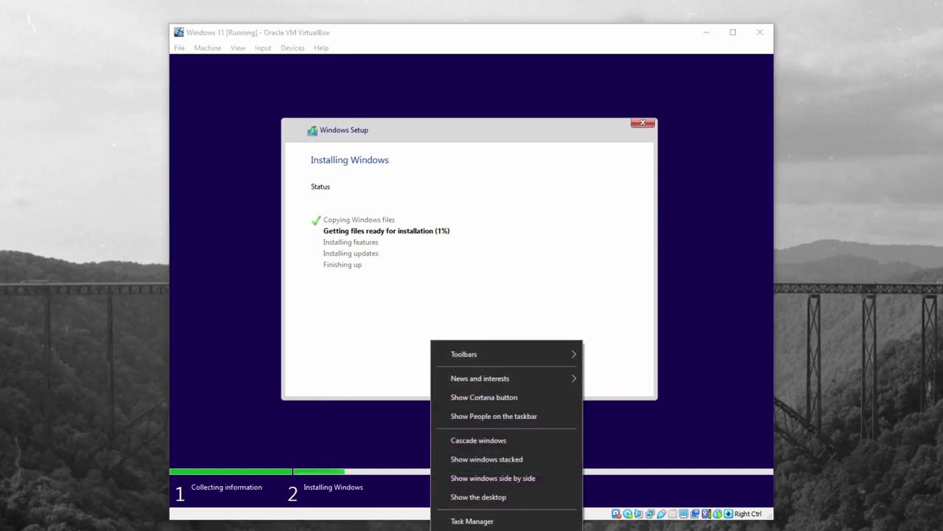
click(474, 519)
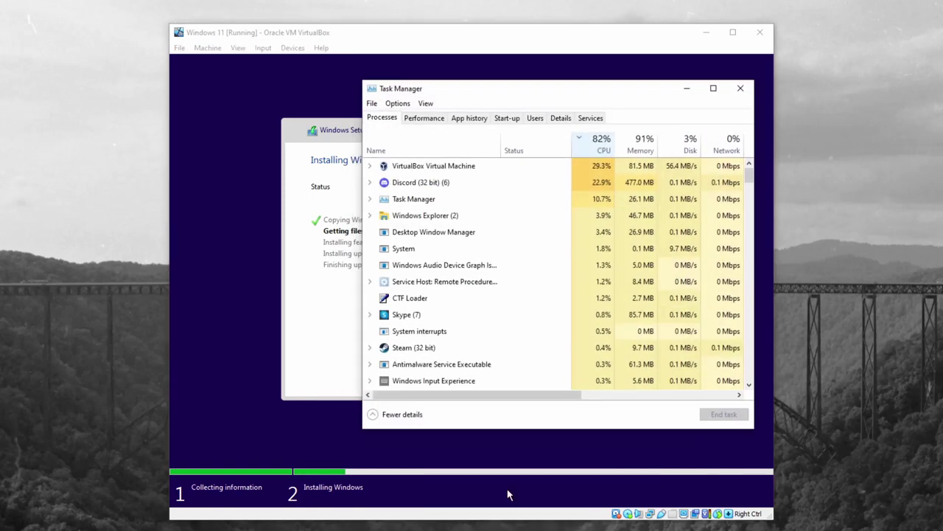
click(425, 118)
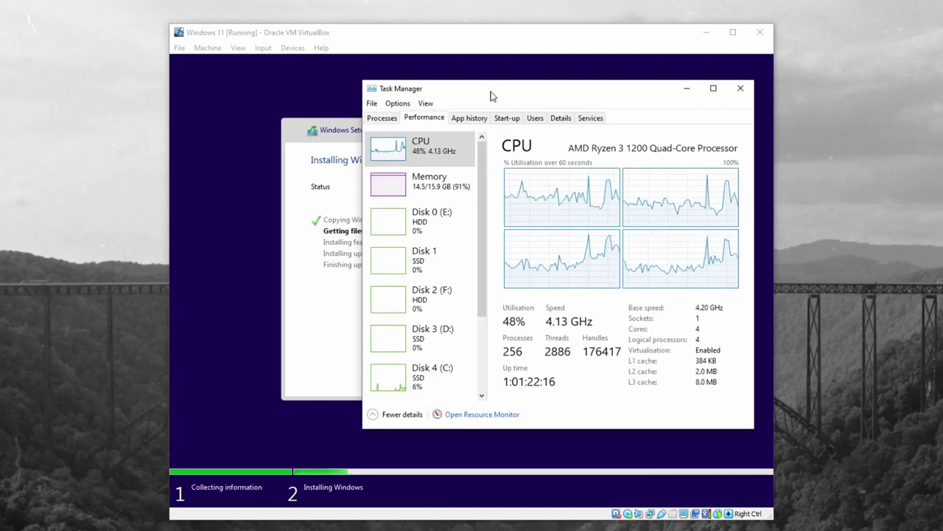
drag(492, 97, 57, 97)
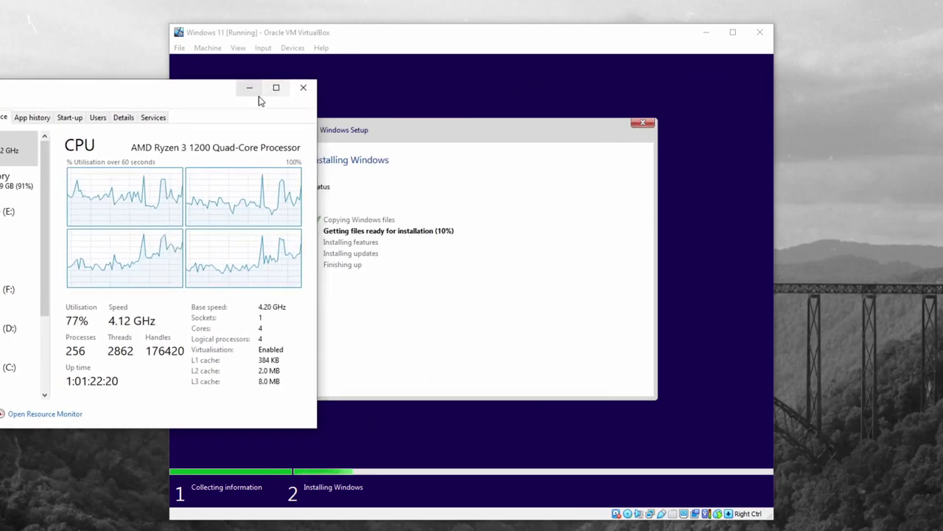
click(251, 87)
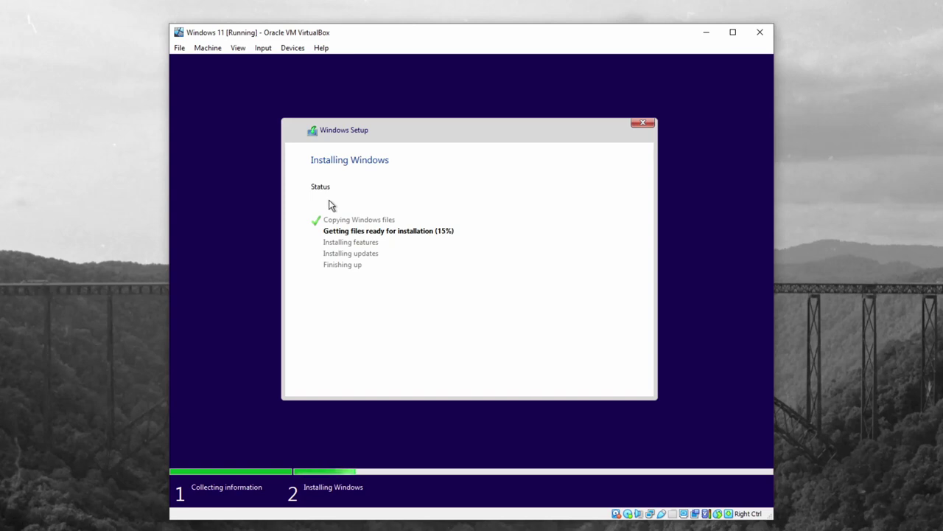
Step: Check the VM's Devices menu, then let Windows Setup copy and prepare files until reboot
click(294, 50)
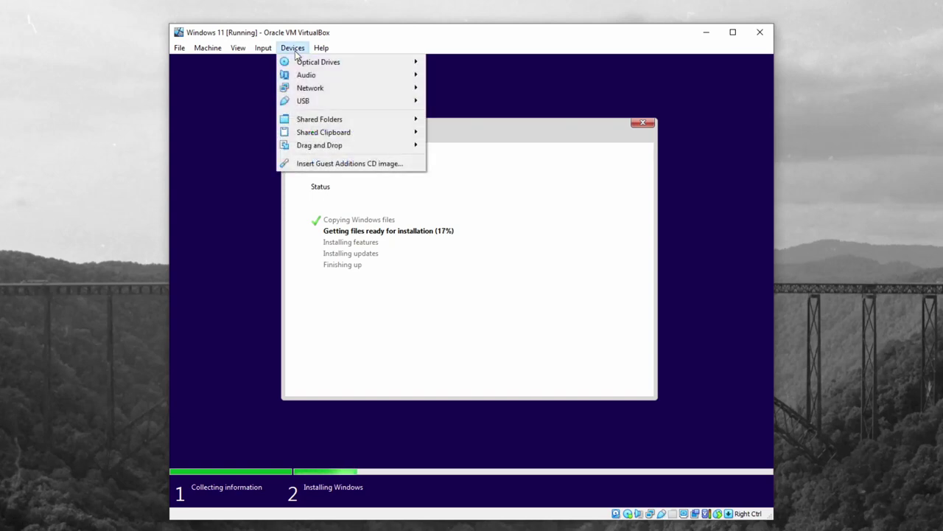
click(293, 52)
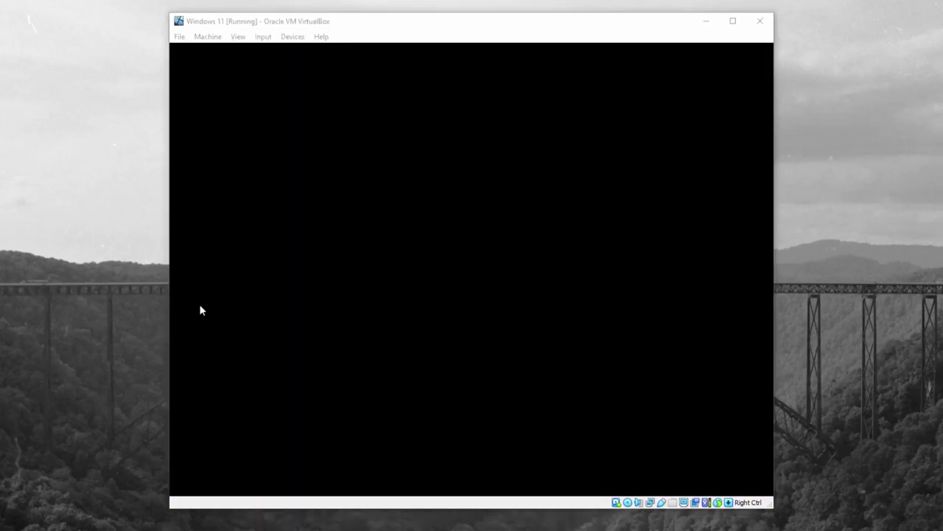
Step: Focus the VM, dismiss the mouse-integration notice, and answer the boot-from-disc prompt with Enter
click(414, 248)
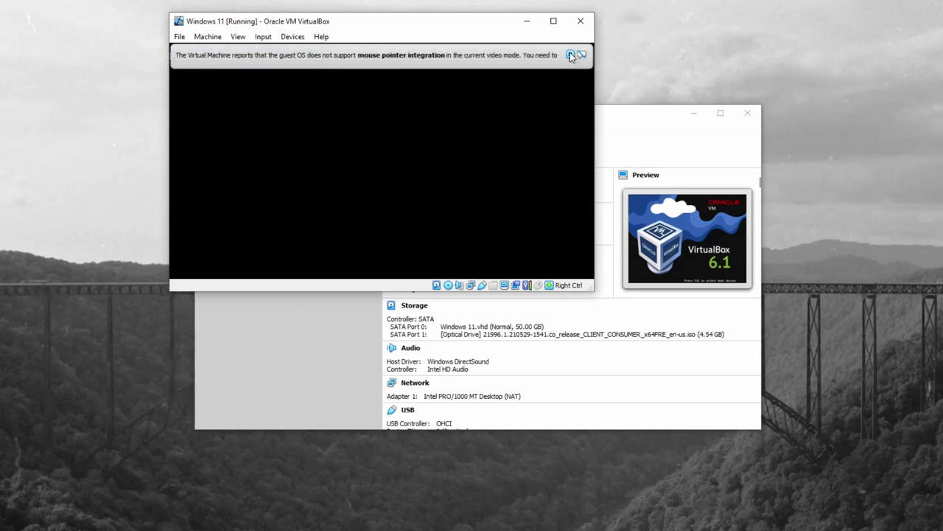
click(569, 54)
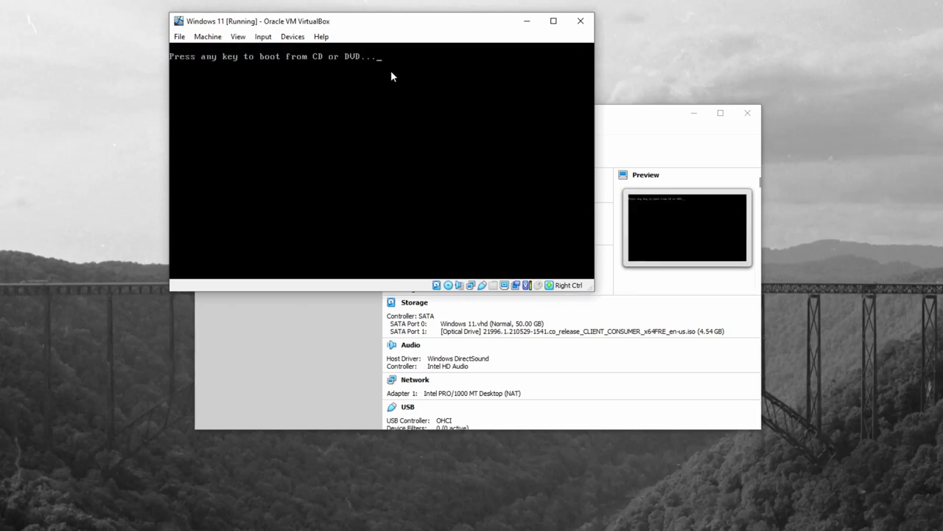
key(Return)
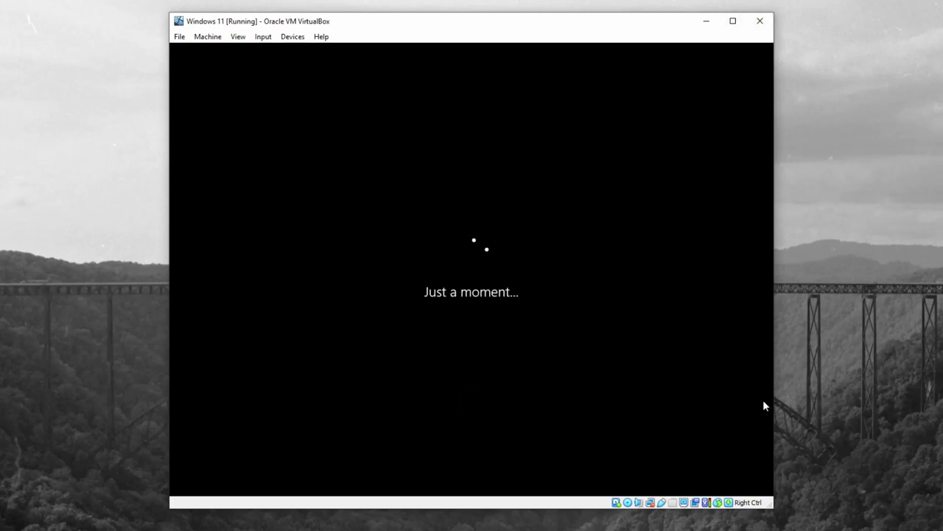
mouse_move(652, 505)
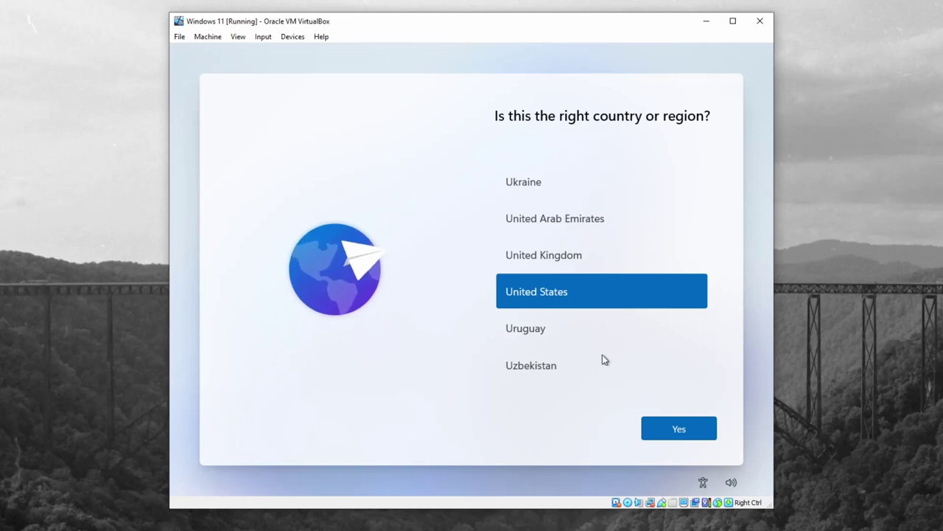
Step: Confirm United States as region and US keyboard layout, skipping a second layout
click(670, 429)
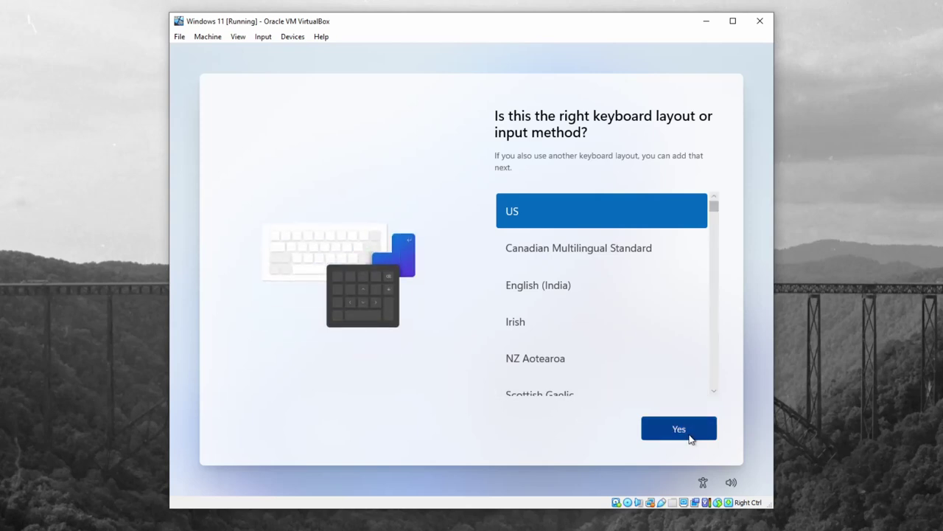
click(677, 436)
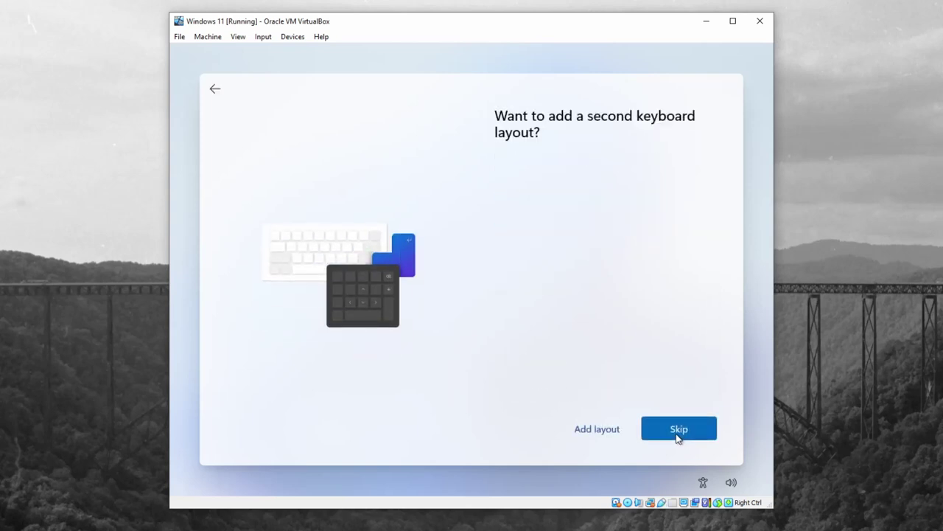
click(669, 435)
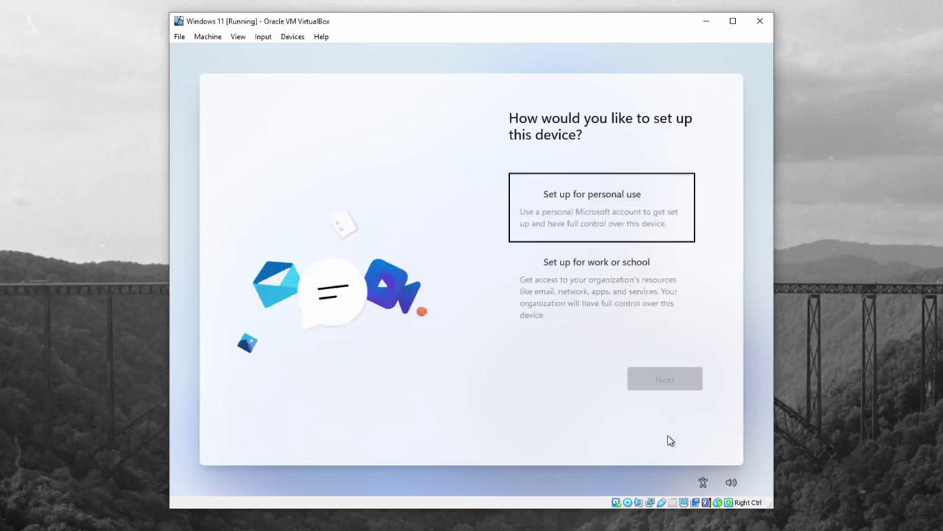
Step: Set up for personal use with an offline account and the limited experience
click(603, 224)
click(660, 378)
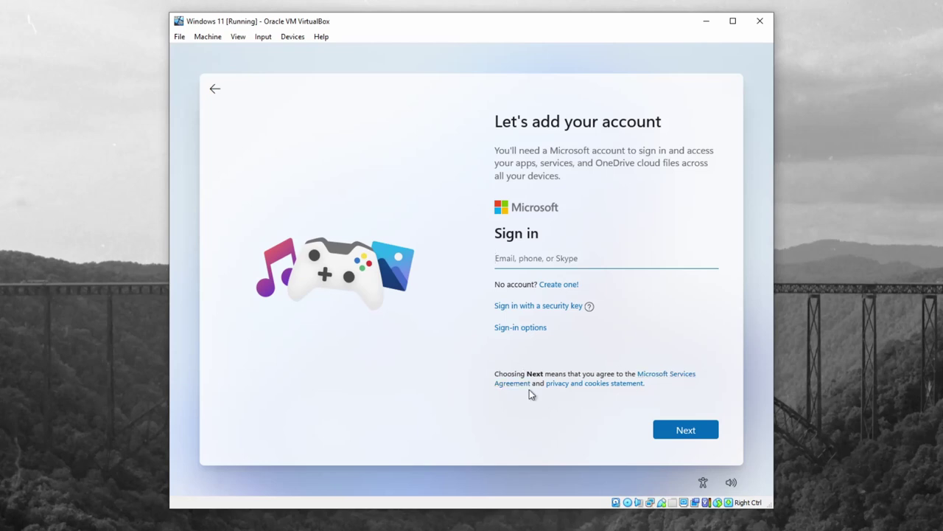
click(521, 328)
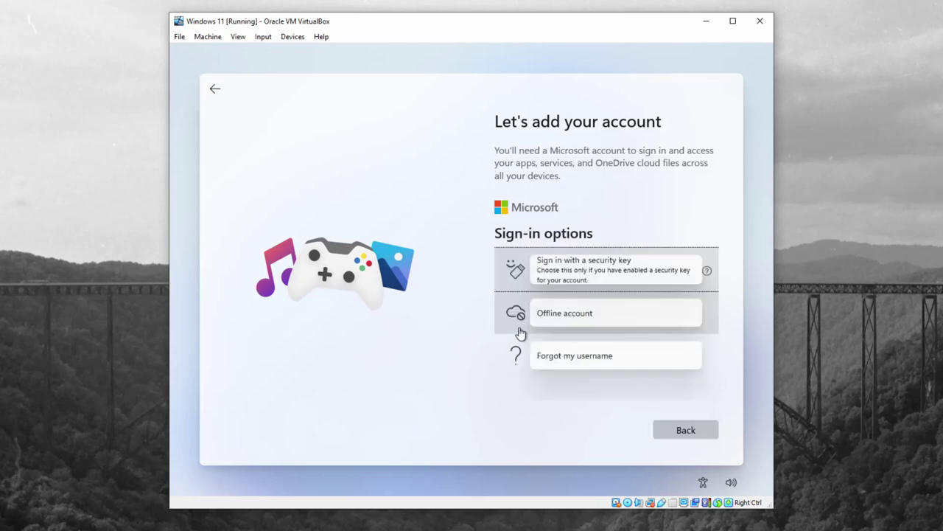
click(552, 319)
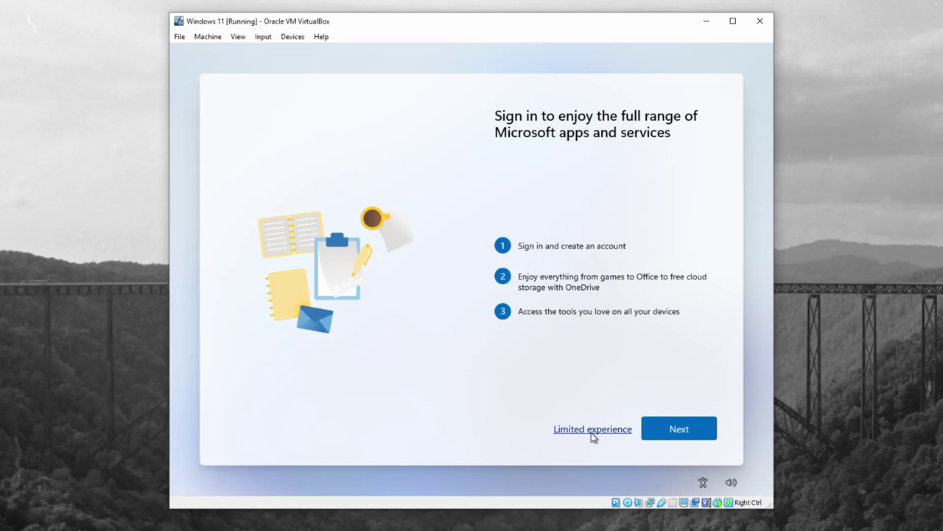
click(593, 431)
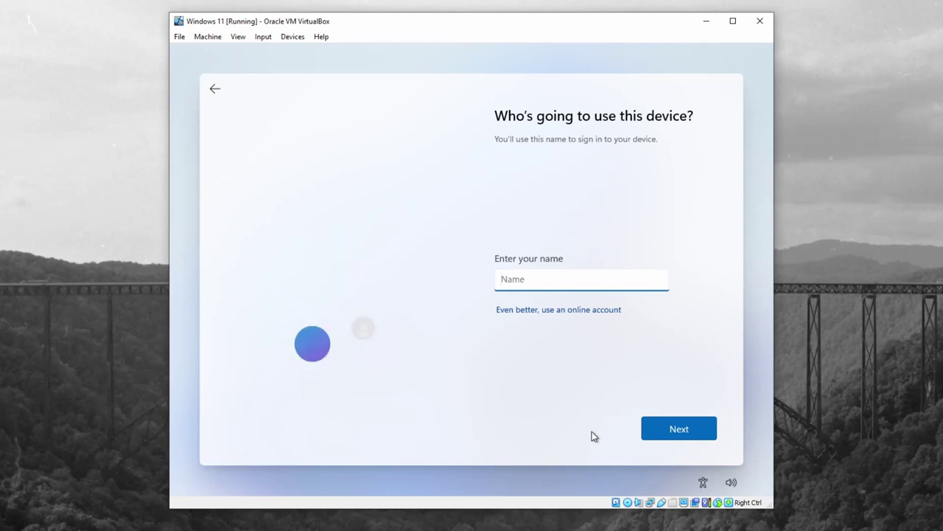
Step: Enter the local account's user name, then set and confirm its password
text(Snoopie)
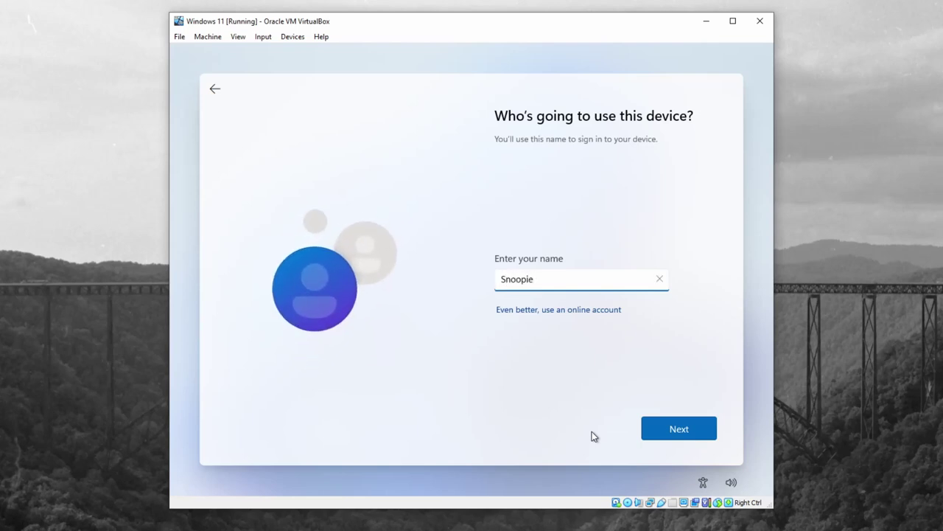
key(Return)
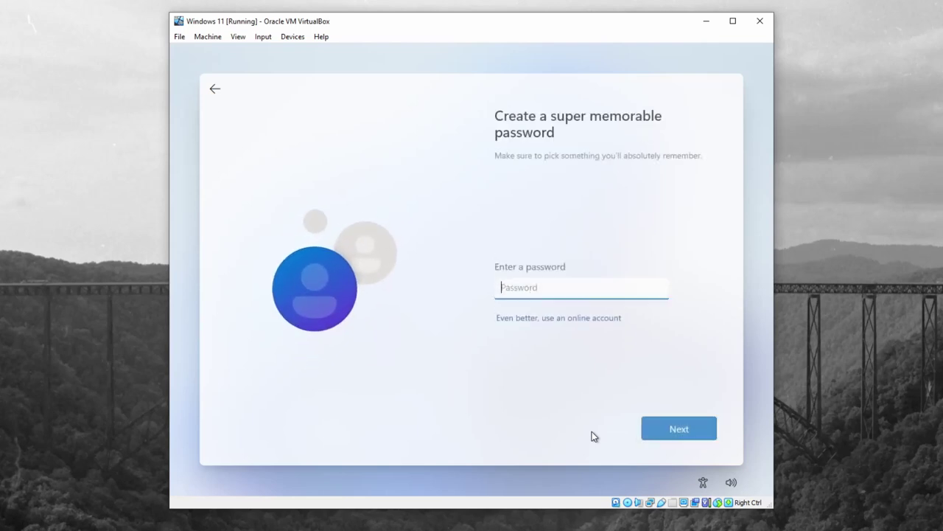
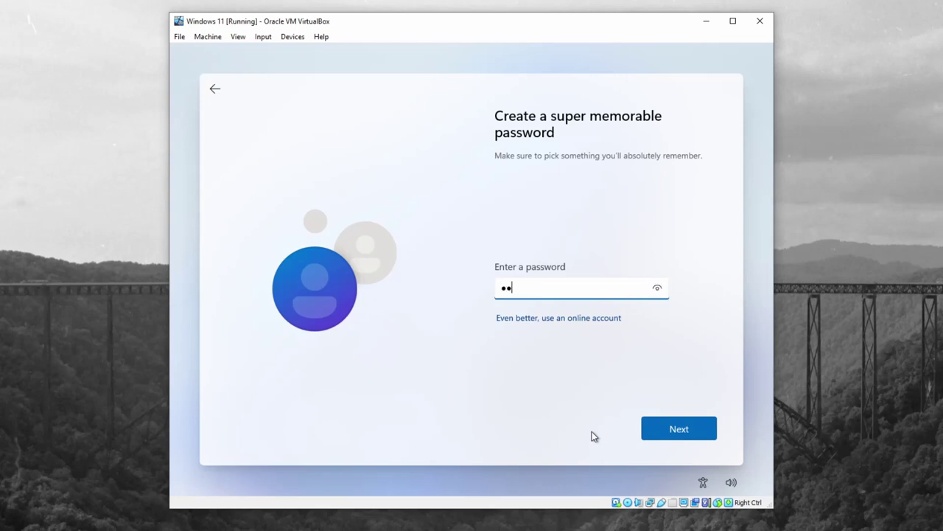
key(Return)
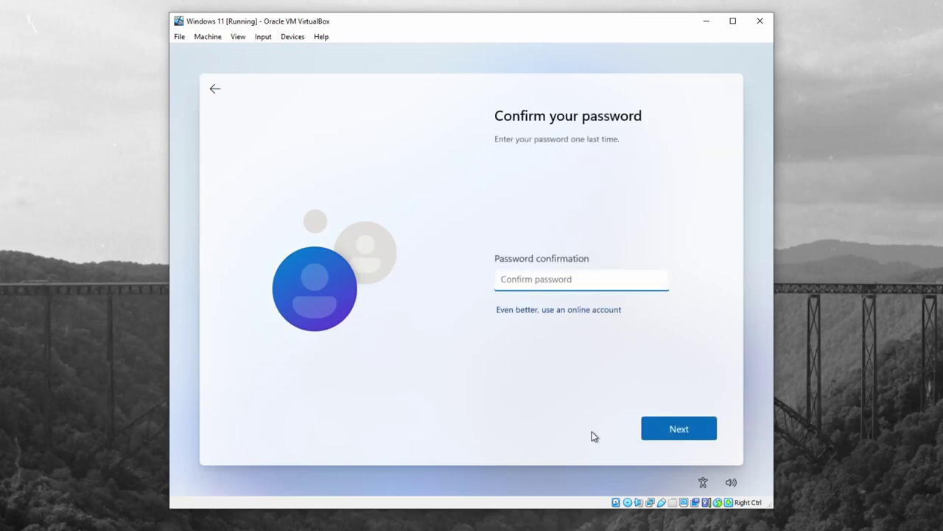
key(Return)
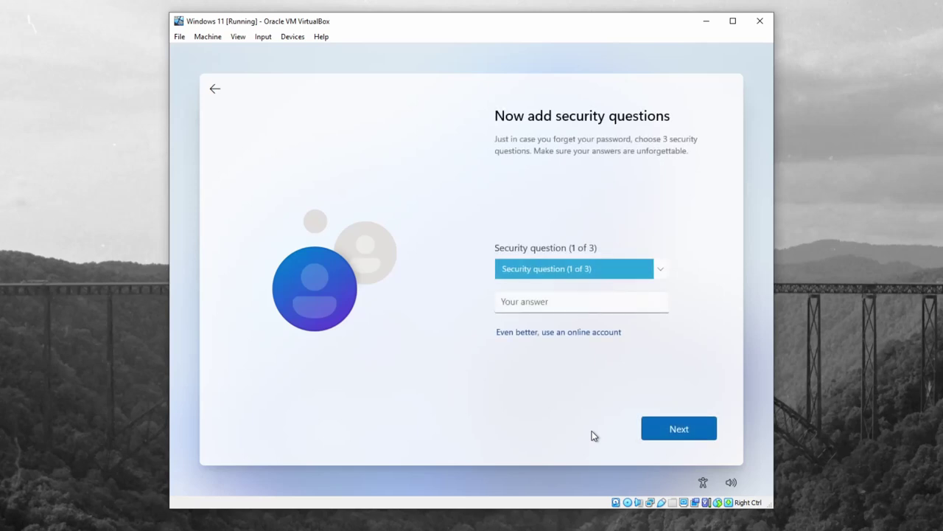
Step: Choose the first pet's name security question and enter its answer
click(598, 270)
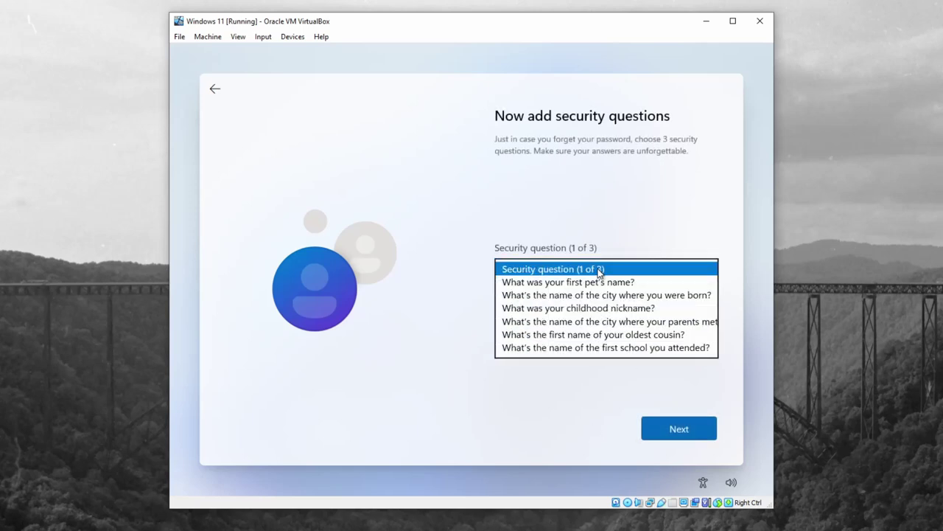
click(601, 281)
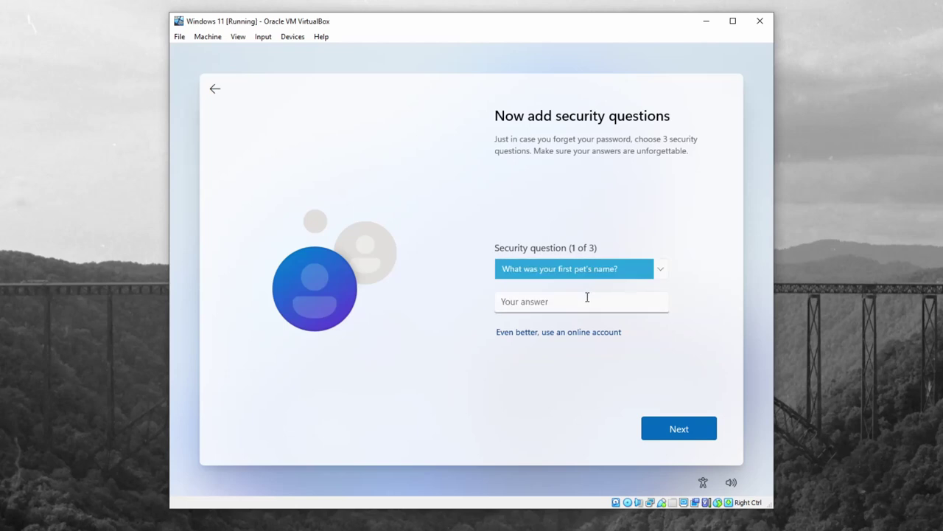
click(587, 297)
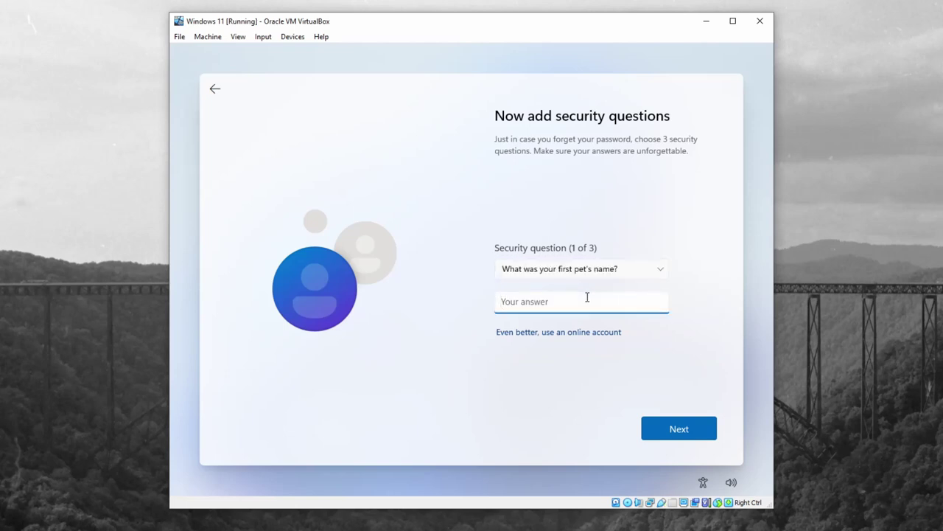
key(Return)
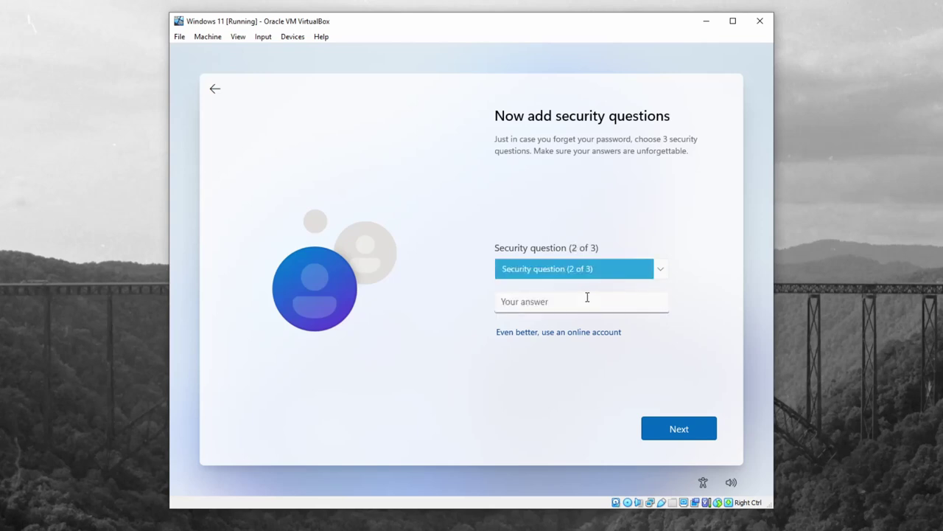
Step: Choose the childhood nickname question as the second and enter its answer
click(602, 268)
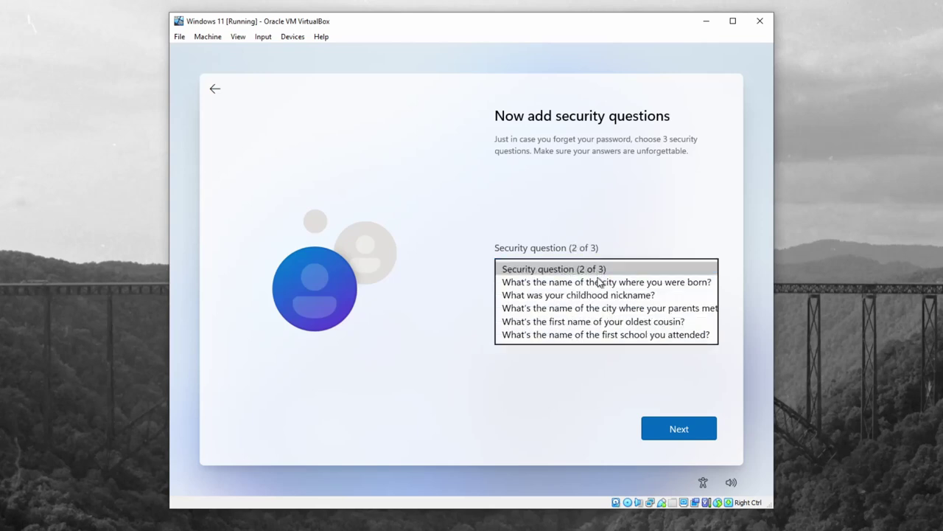
click(597, 295)
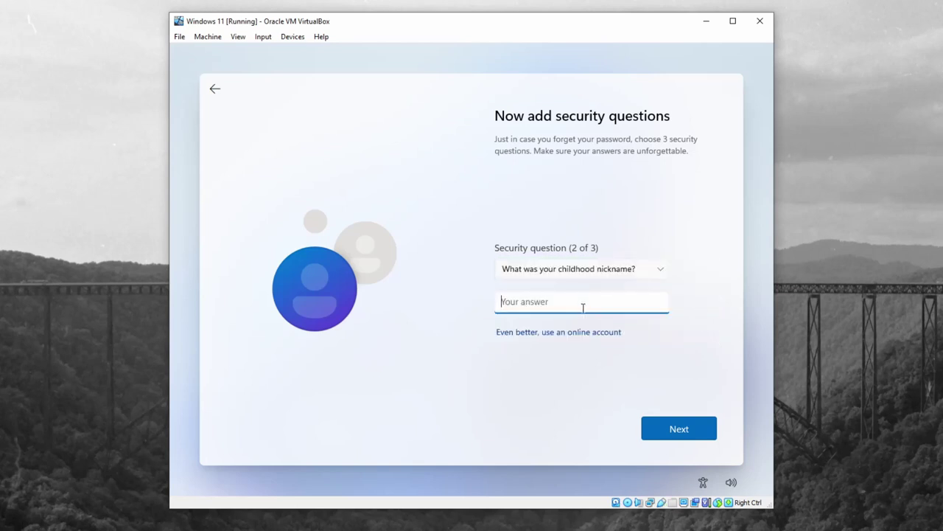
key(Return)
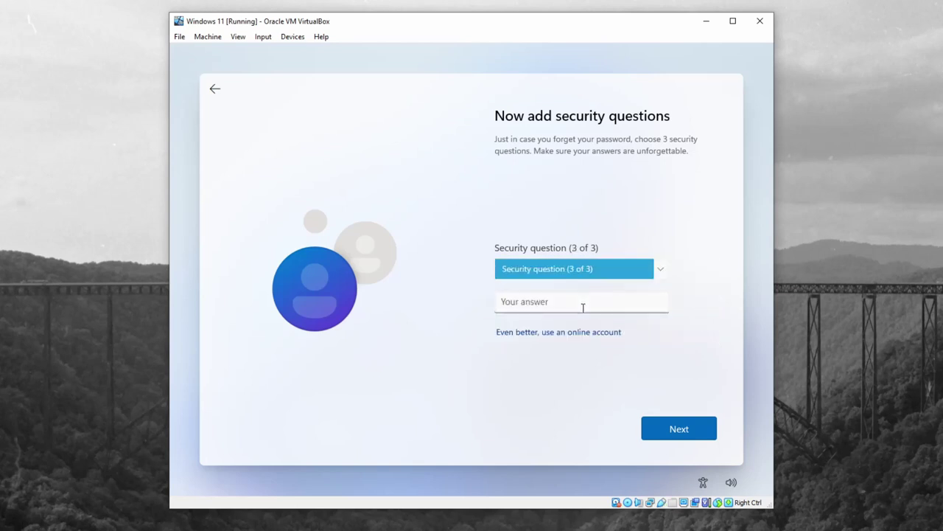
Step: Choose the birth-city question, enter and correct its answer, and submit all three
click(597, 272)
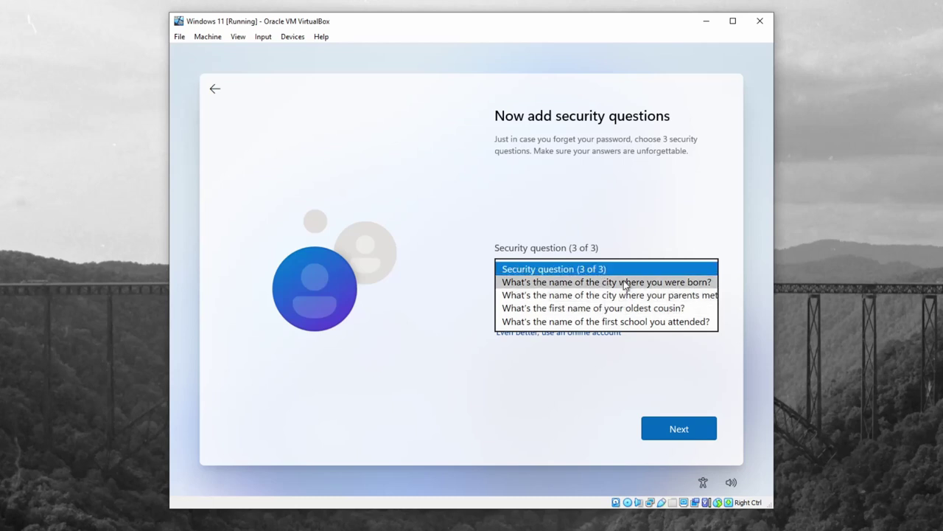
click(620, 282)
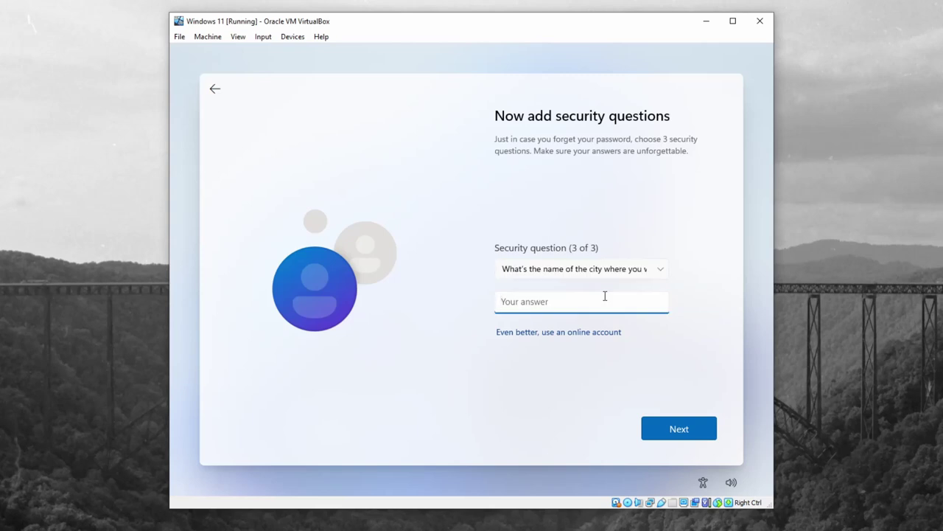
key(Return)
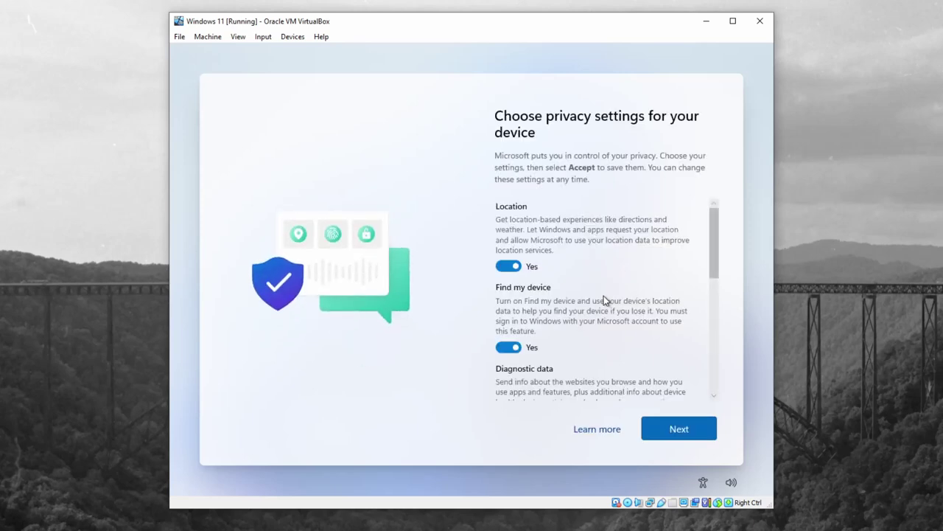
Step: Review the privacy settings and accept the defaults, letting setup finish to the desktop
scroll(644, 341, down, 5)
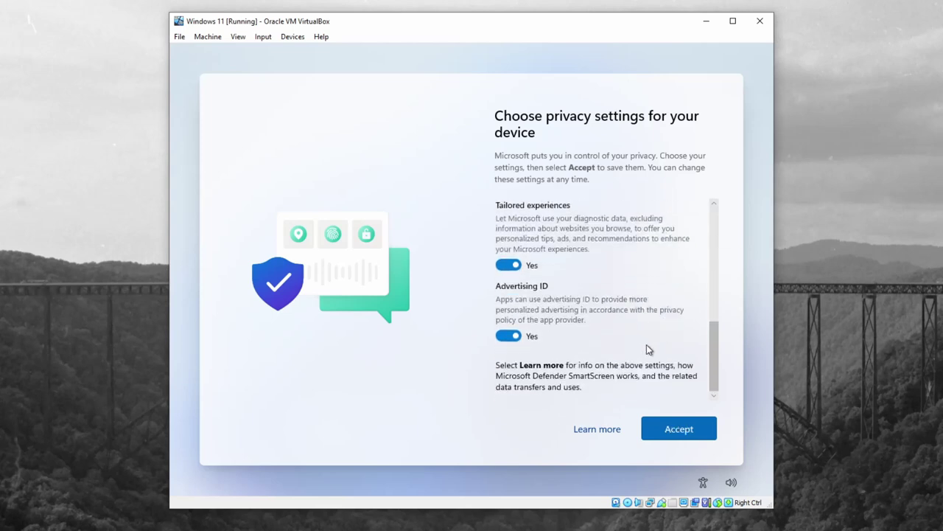
click(677, 431)
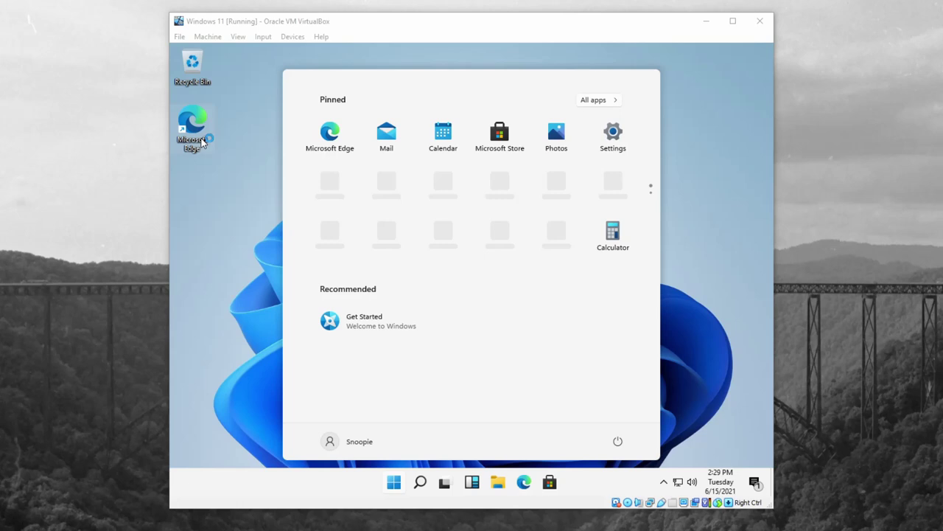
Step: Close the Start menu and confirm the Recycle Bin is empty, then close it
click(213, 362)
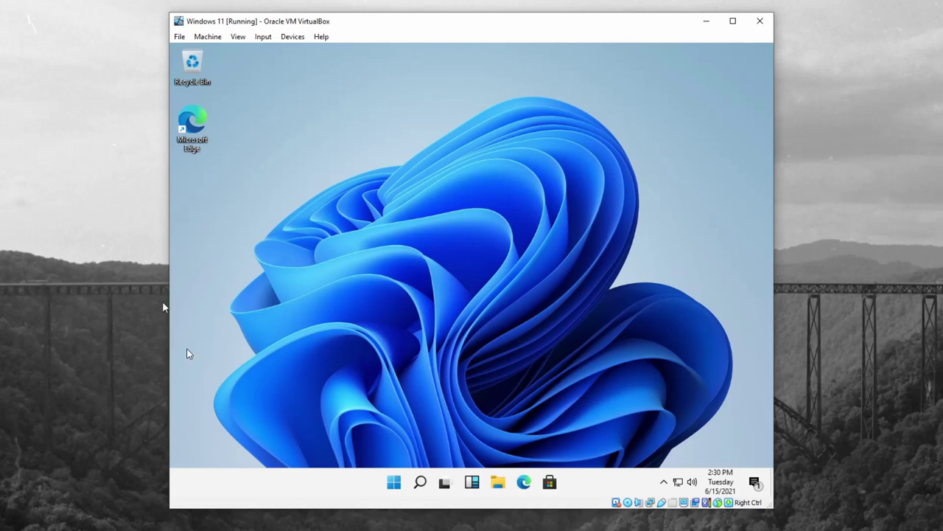
double_click(192, 61)
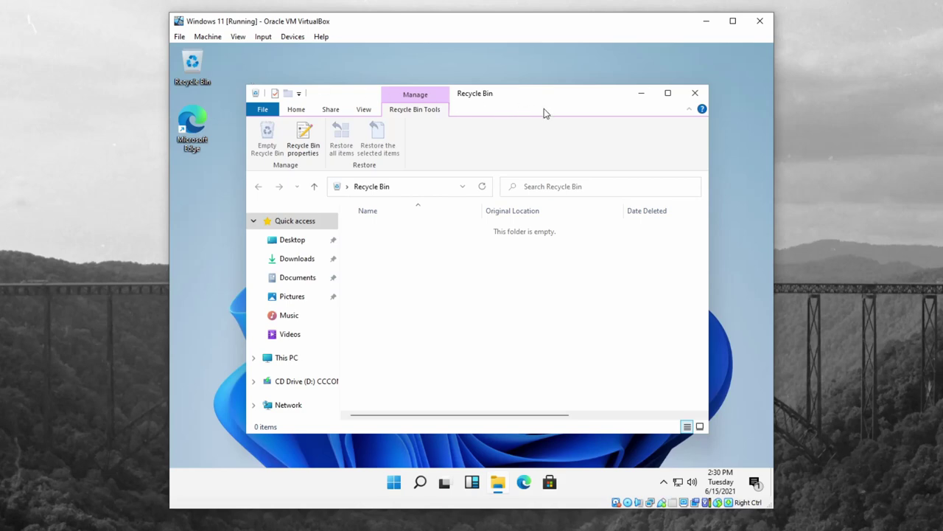
click(693, 93)
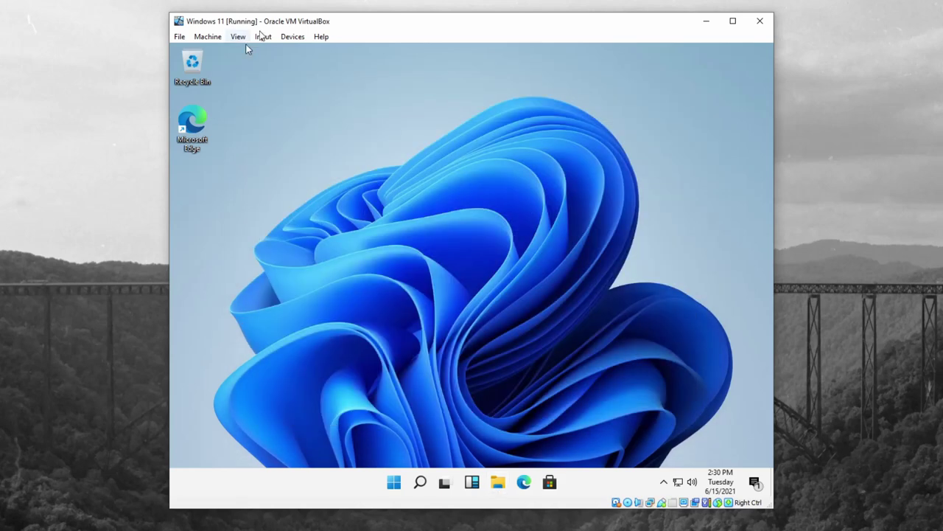
click(292, 36)
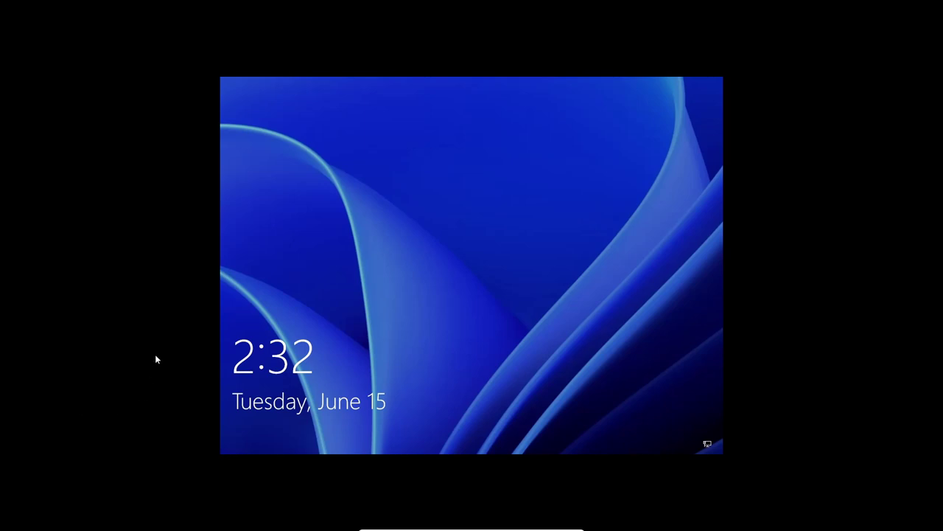
Step: Unlock the lock screen, sign in with the local account password, and open the Start menu
click(526, 344)
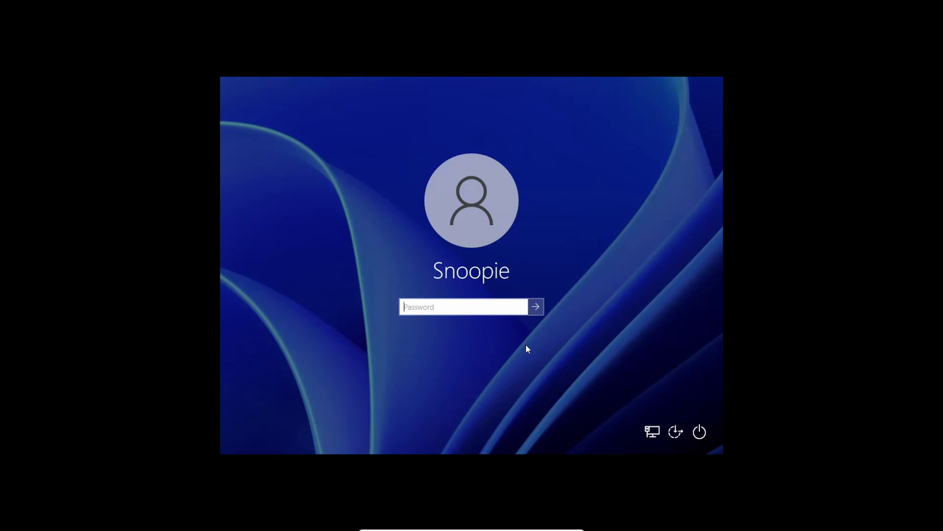
key(Return)
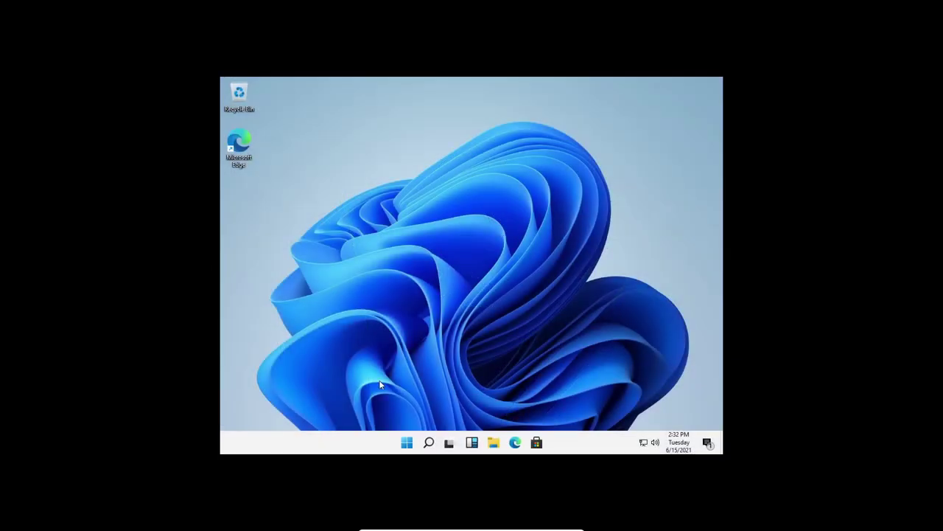
click(406, 444)
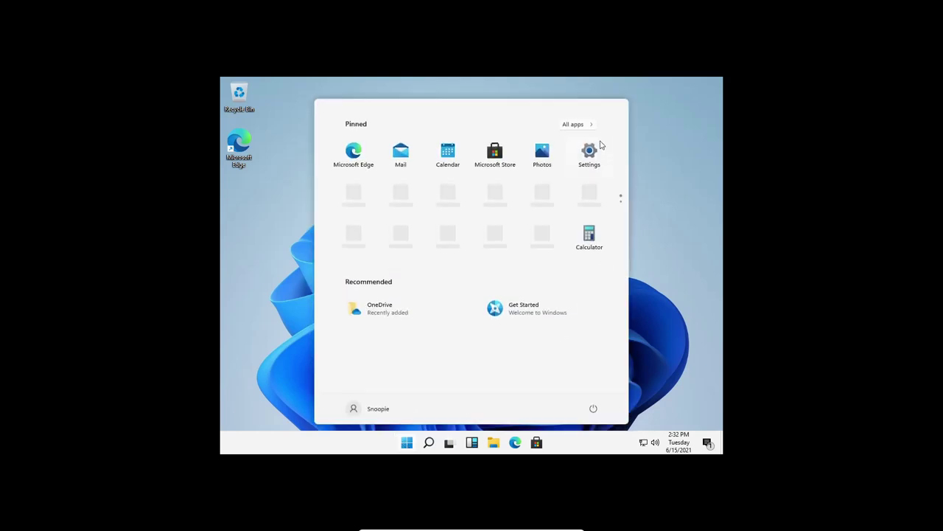
Step: Open Settings from Start, close it, and review the notification centre
click(590, 153)
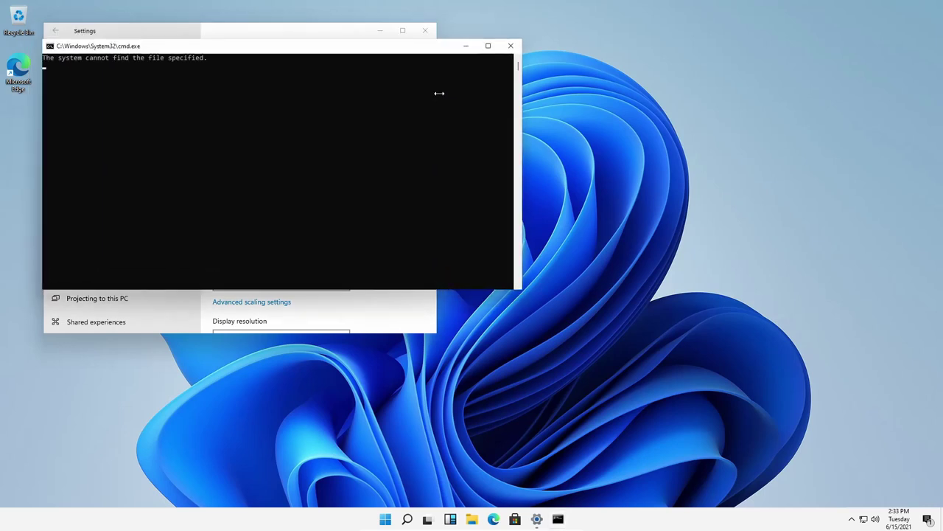
click(426, 30)
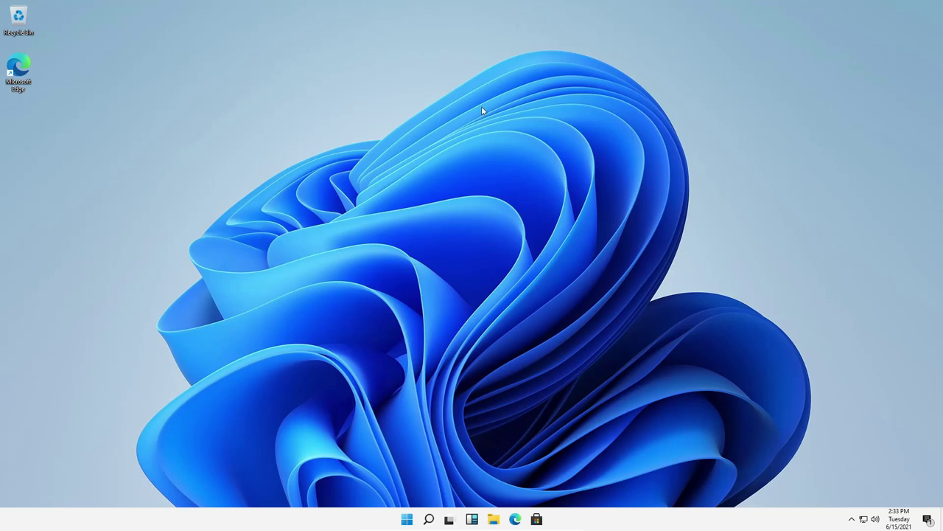
click(931, 520)
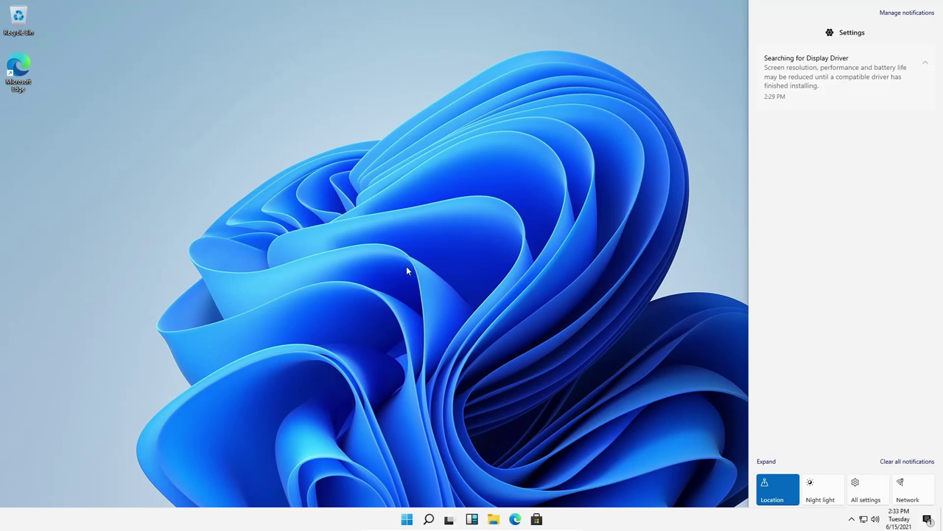
click(407, 519)
Step: Close the notification centre, reopen it with Win+A, dismiss it, and return to Start
click(927, 519)
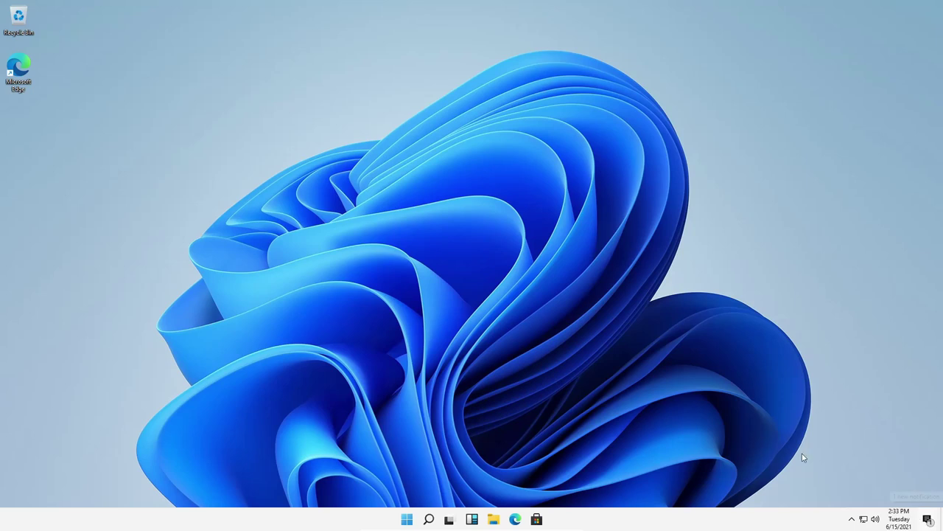
key(super+a)
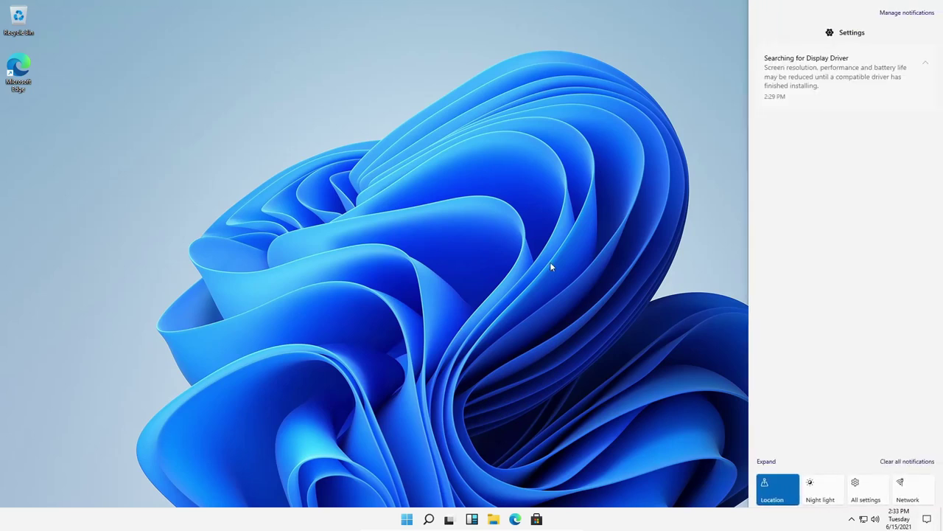
click(928, 521)
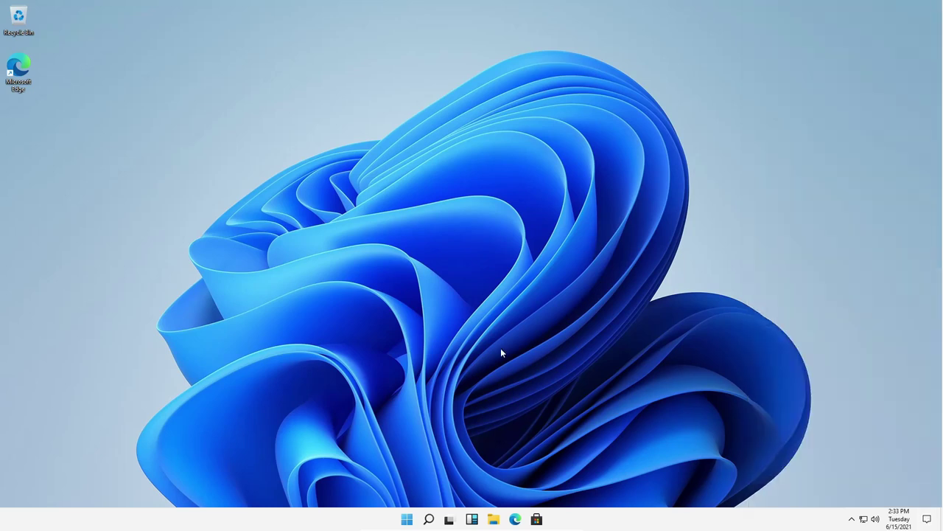
click(405, 522)
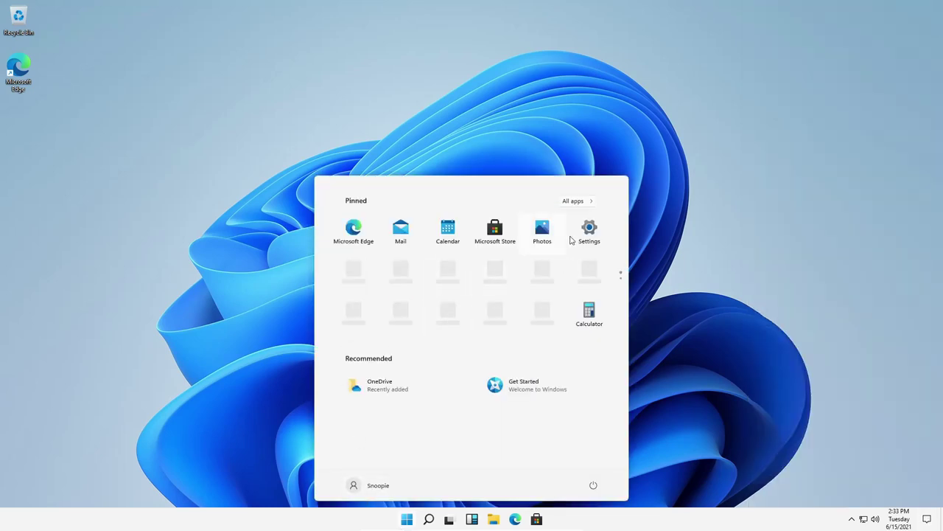
Step: Go to Settings > System > About and enlarge the Settings window
click(586, 232)
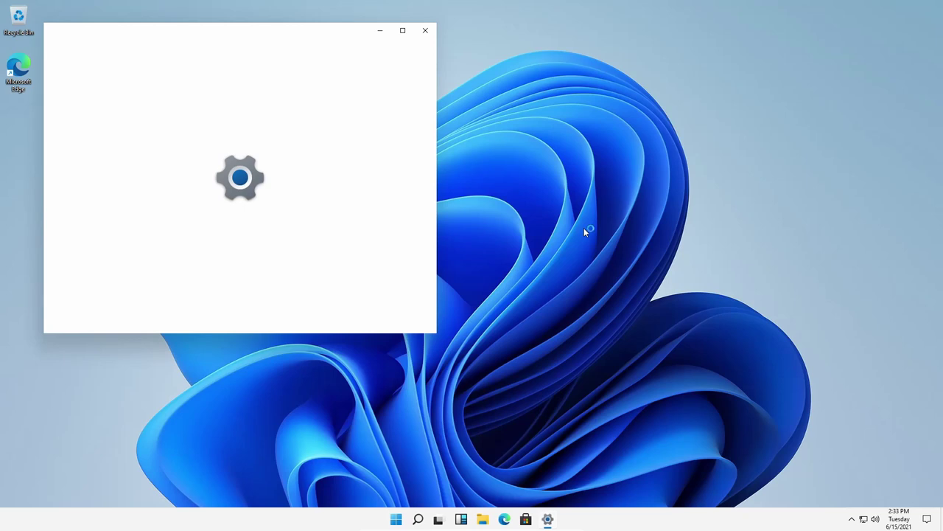
click(181, 188)
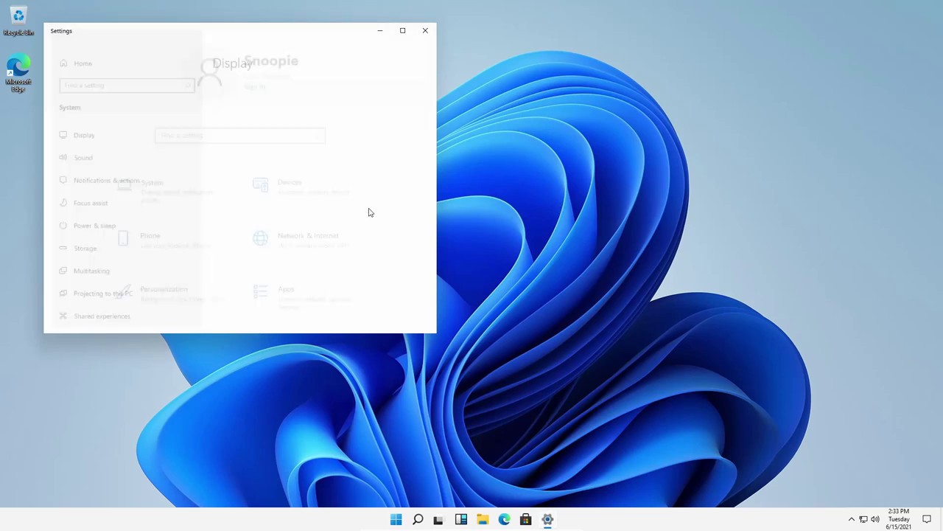
scroll(67, 265, down, 3)
click(74, 281)
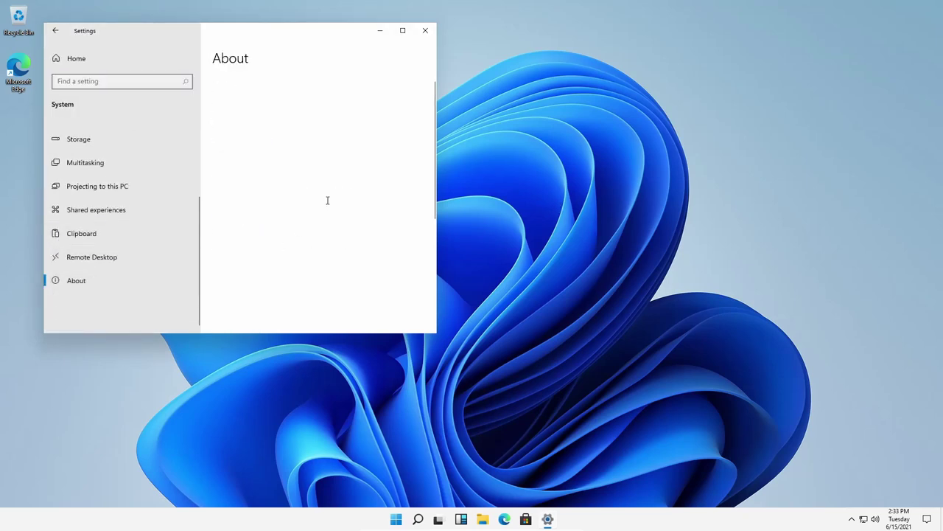
drag(436, 333, 701, 424)
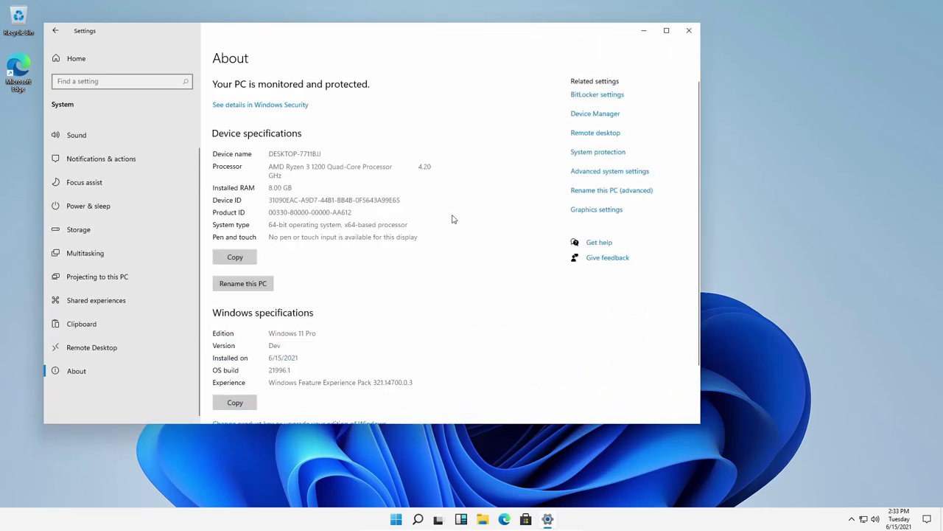
Step: Highlight About specs: 4.20 GHz, Windows 11 Pro, Dev, 6/15/2021, build 21996.1
drag(419, 168, 452, 172)
click(350, 200)
scroll(344, 261, down, 2)
drag(258, 264, 319, 264)
double_click(273, 273)
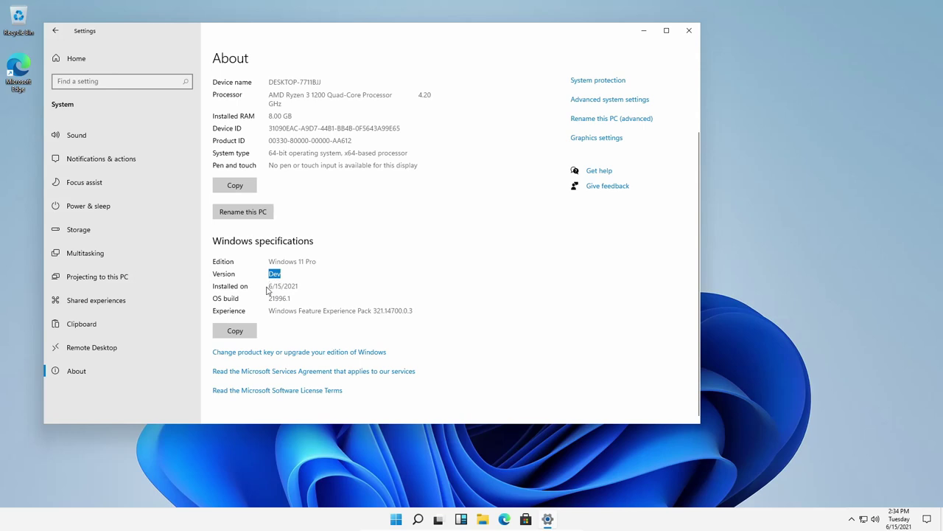
drag(300, 286, 255, 286)
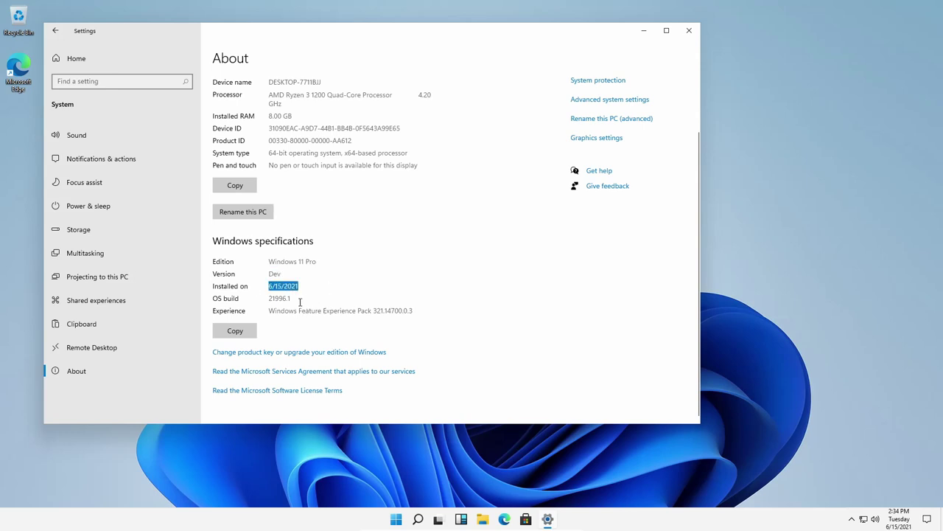
drag(293, 299, 250, 304)
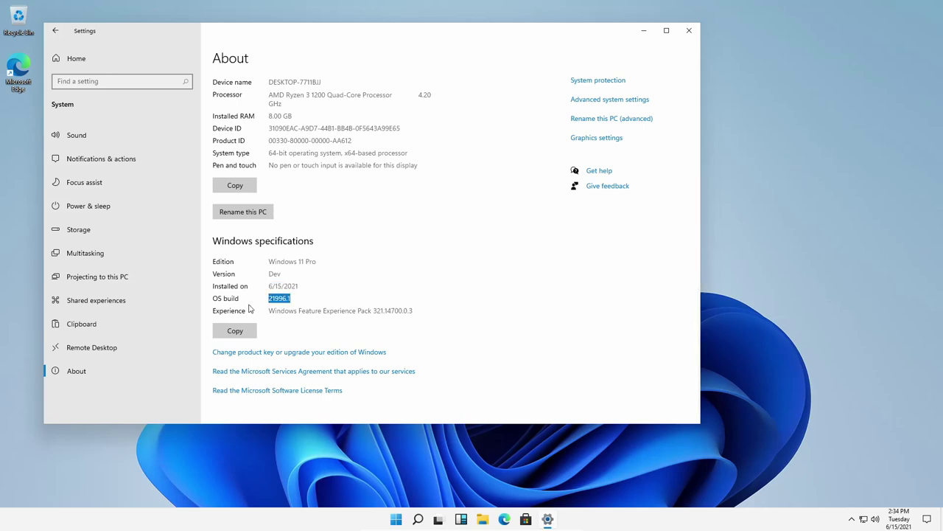
double_click(306, 311)
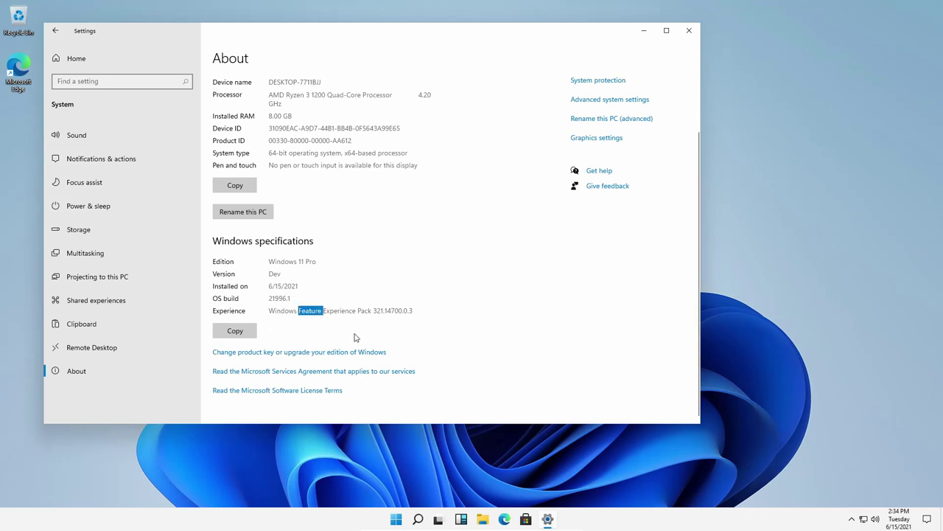
click(307, 324)
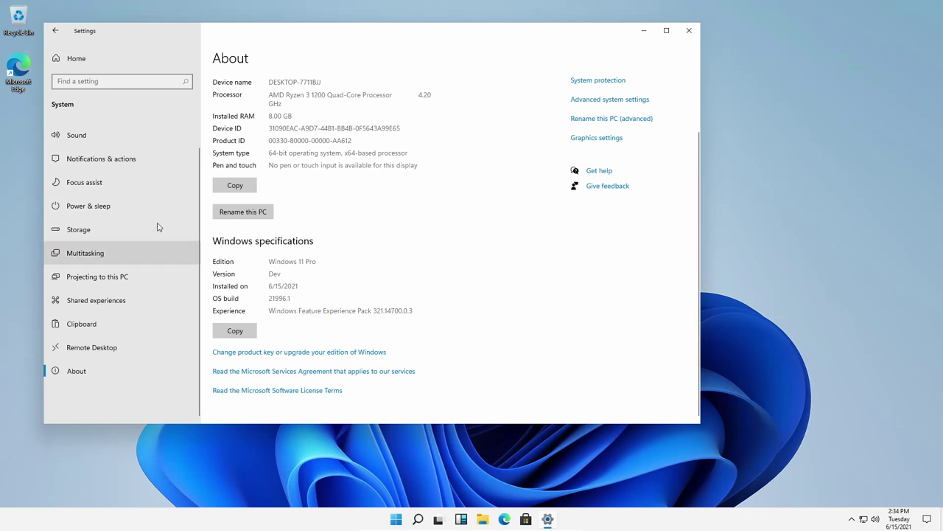
Step: Browse the Sound, Notifications & actions and Focus assist pages, then return to Settings home
click(107, 133)
click(158, 167)
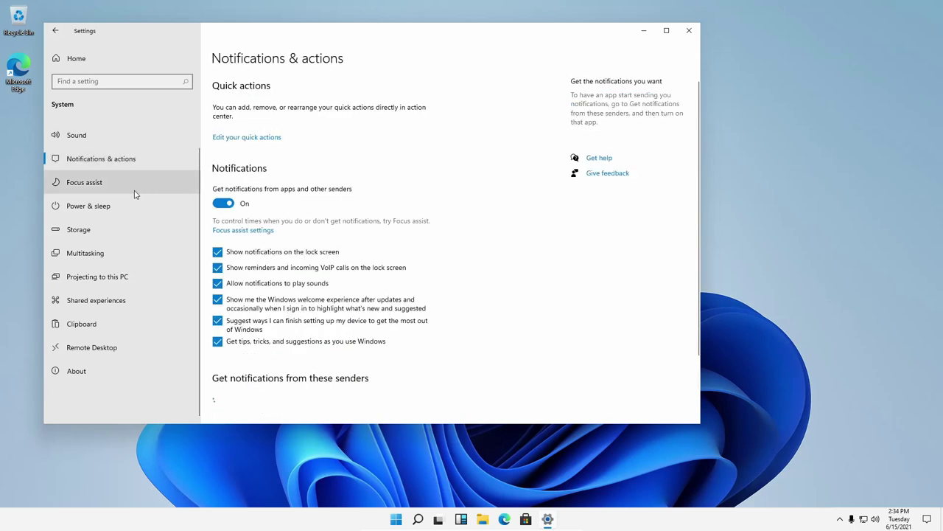
click(134, 195)
click(77, 59)
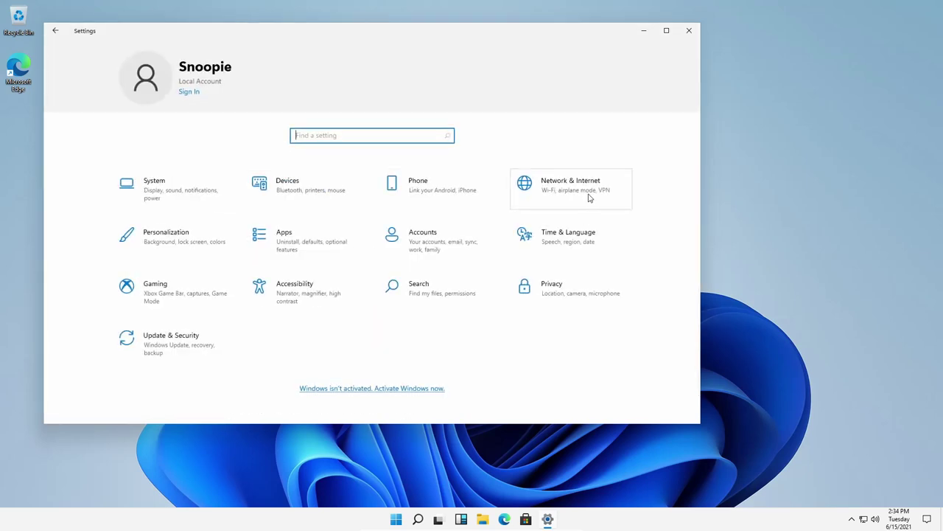
Step: Open Taskbar settings from the taskbar, view the Windows activation page, and close it
click(689, 31)
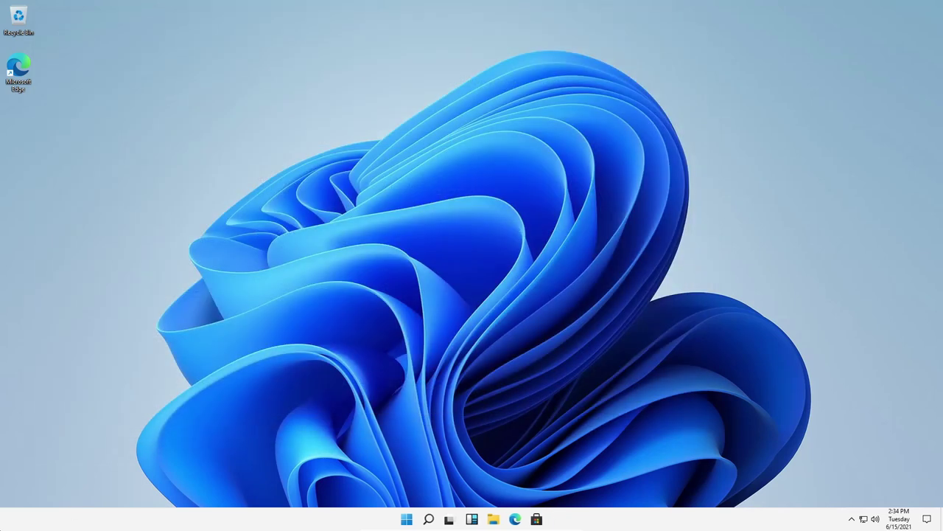
right_click(34, 522)
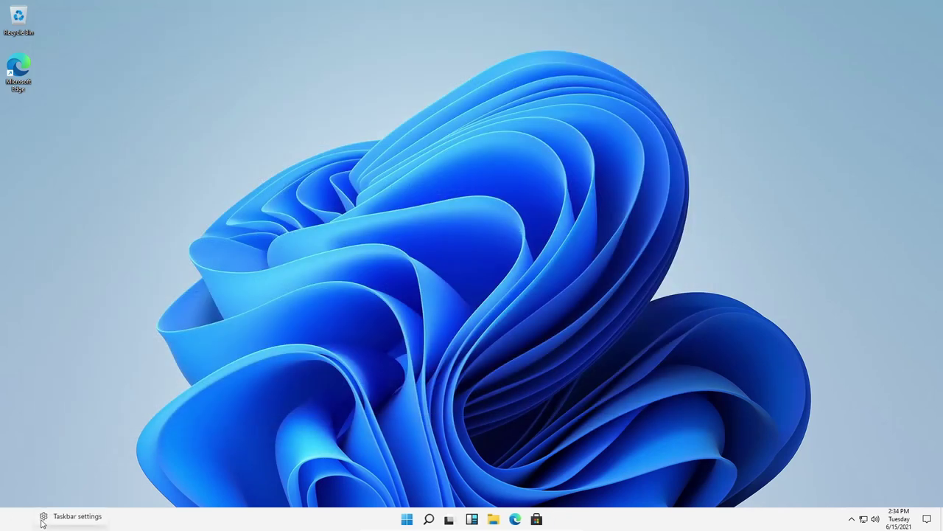
click(95, 518)
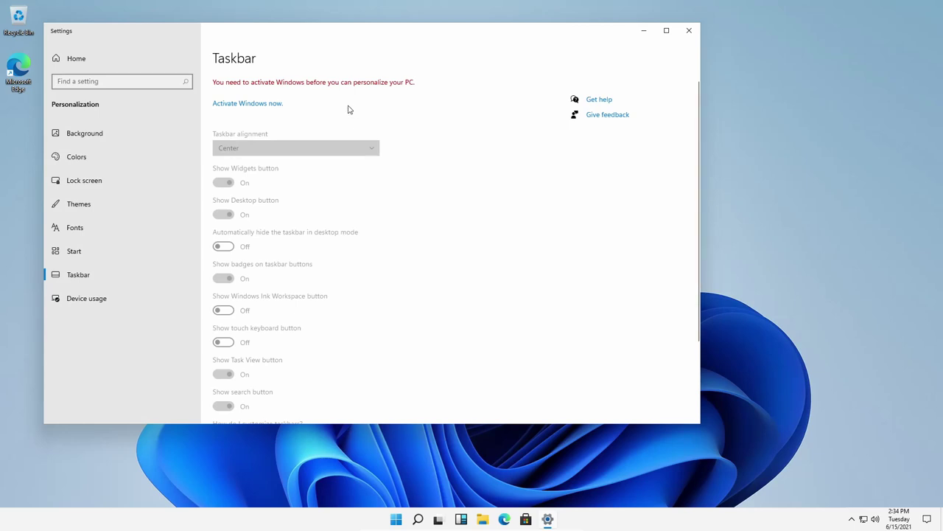
click(265, 107)
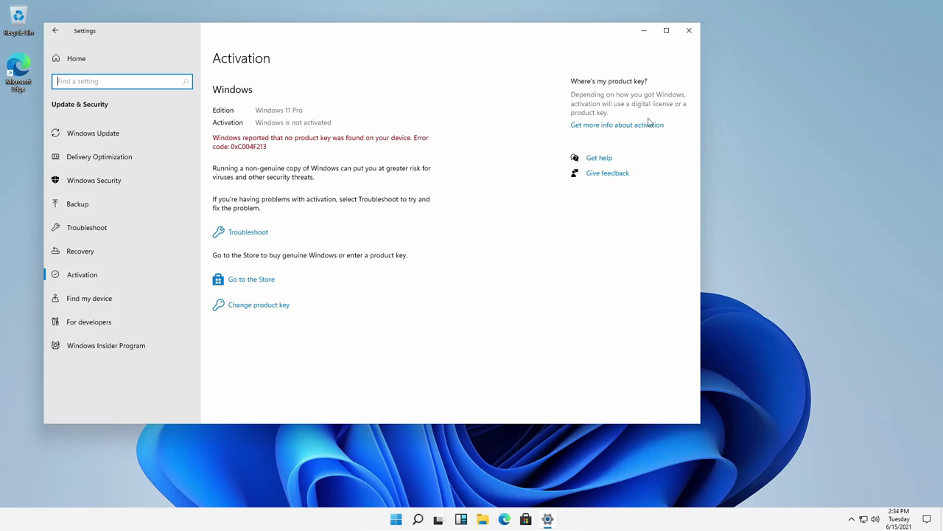
click(690, 31)
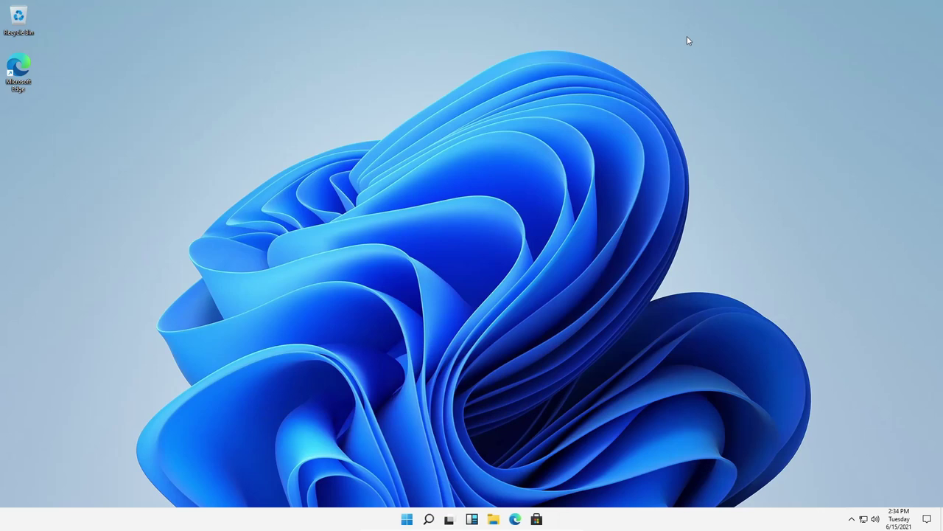
Step: Reopen Taskbar settings and view the locked Personalization Colors, Lock screen and Themes pages
right_click(368, 520)
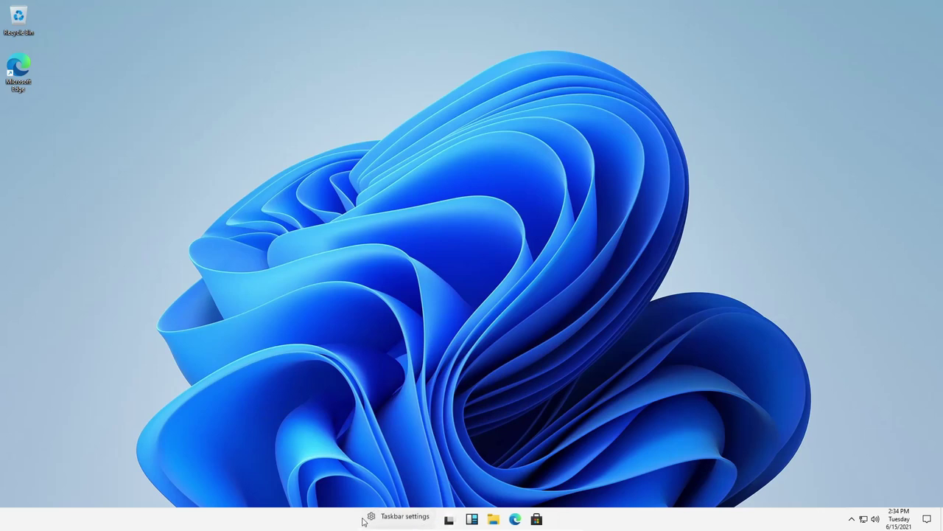
click(385, 516)
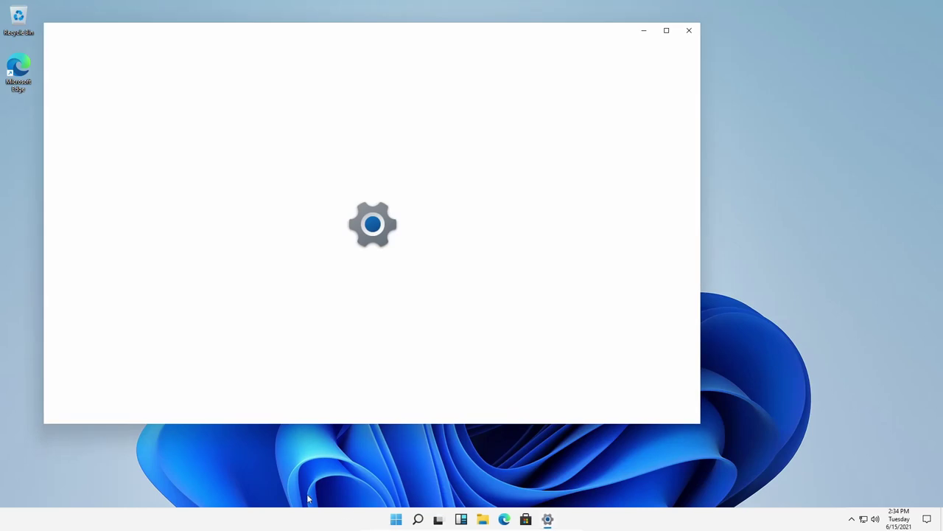
click(79, 58)
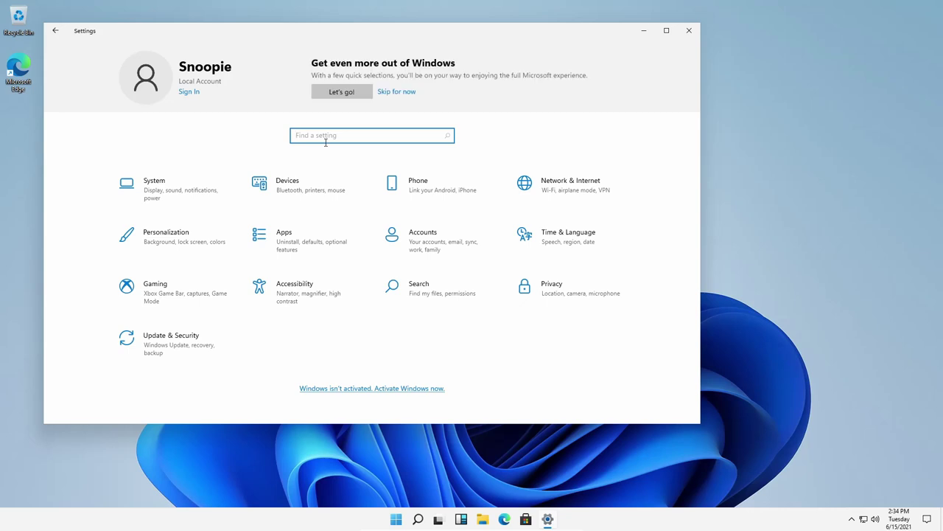
click(143, 249)
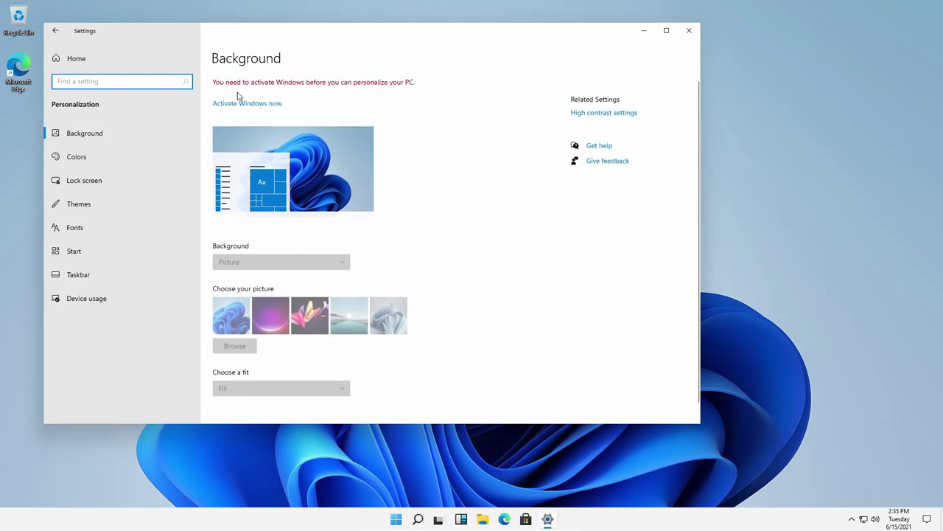
click(136, 145)
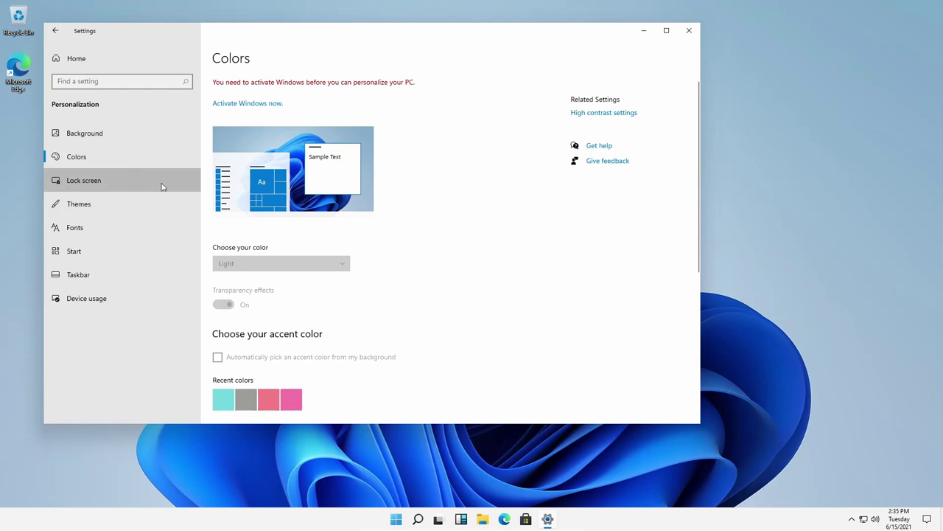
click(162, 184)
click(135, 205)
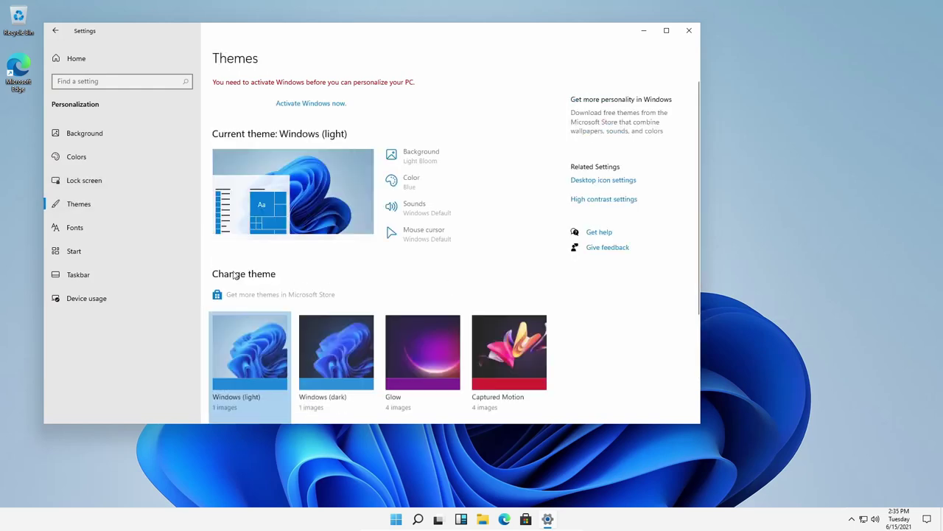
key(alt+F4)
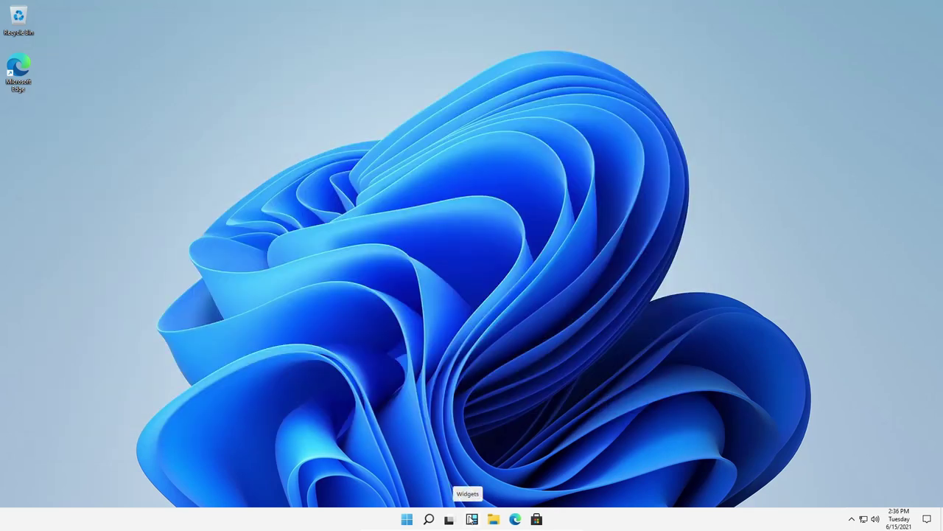
Step: Try the Widgets, Task View and Search panels, then search 'sett' from Start
click(473, 520)
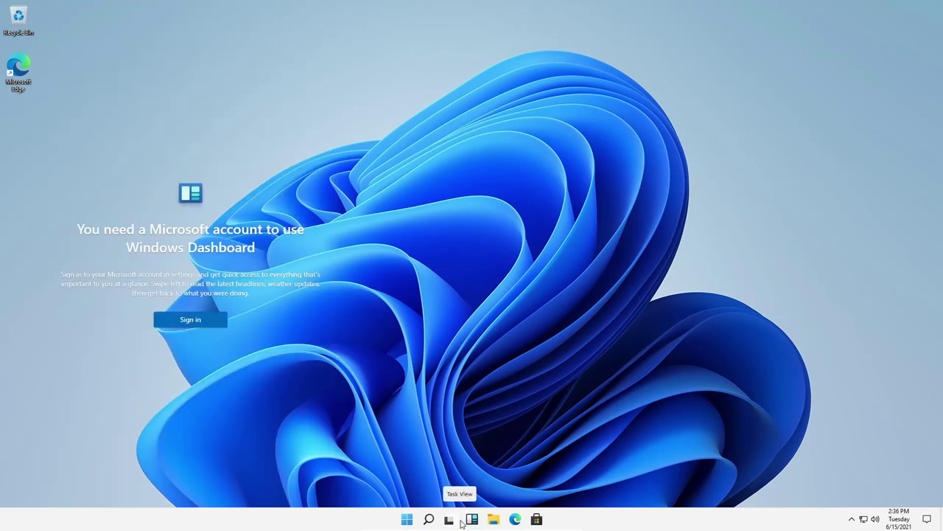
click(452, 521)
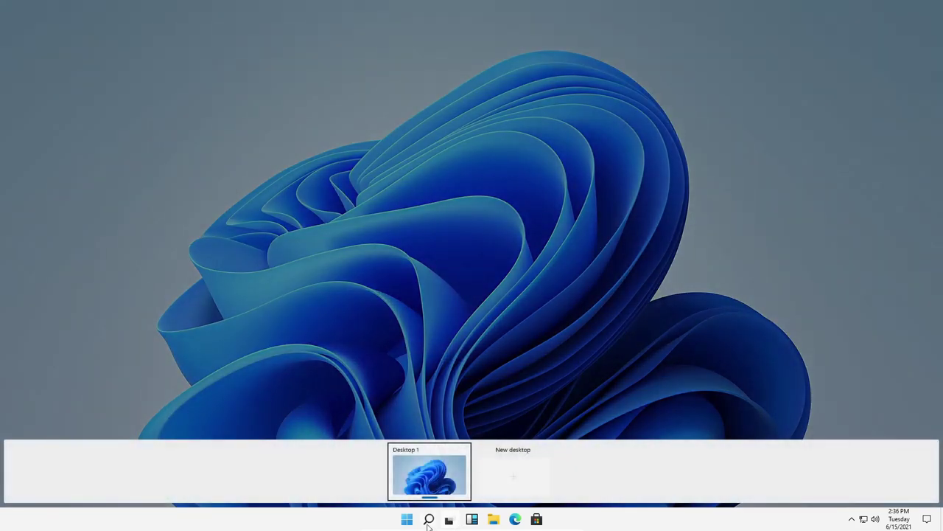
click(429, 521)
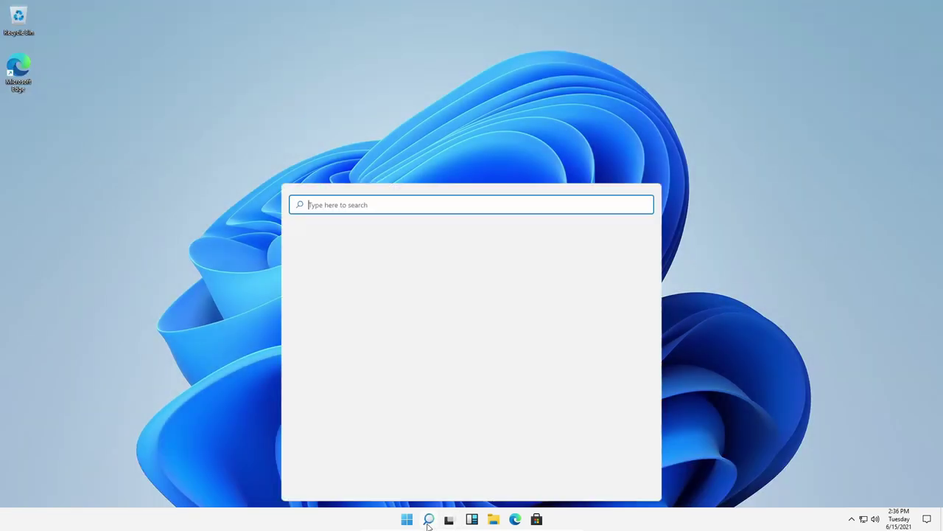
click(179, 226)
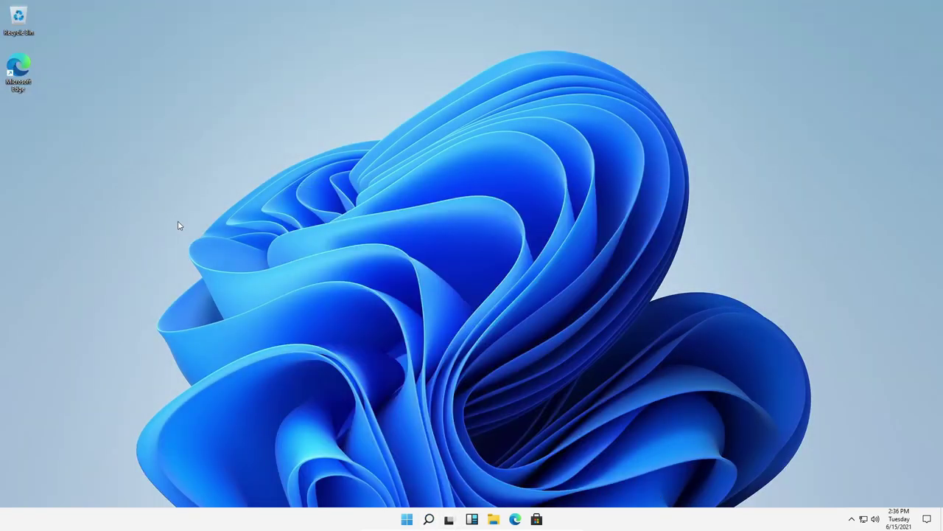
key(super)
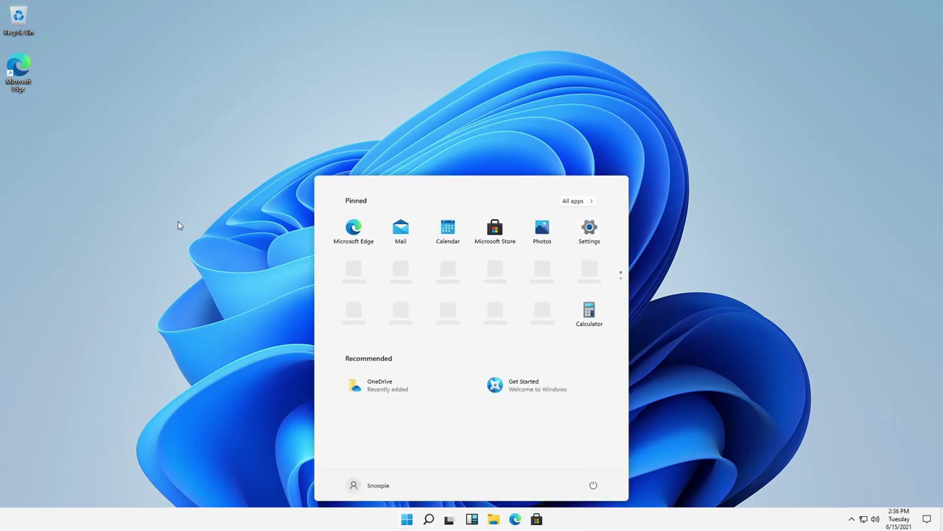
text(sett)
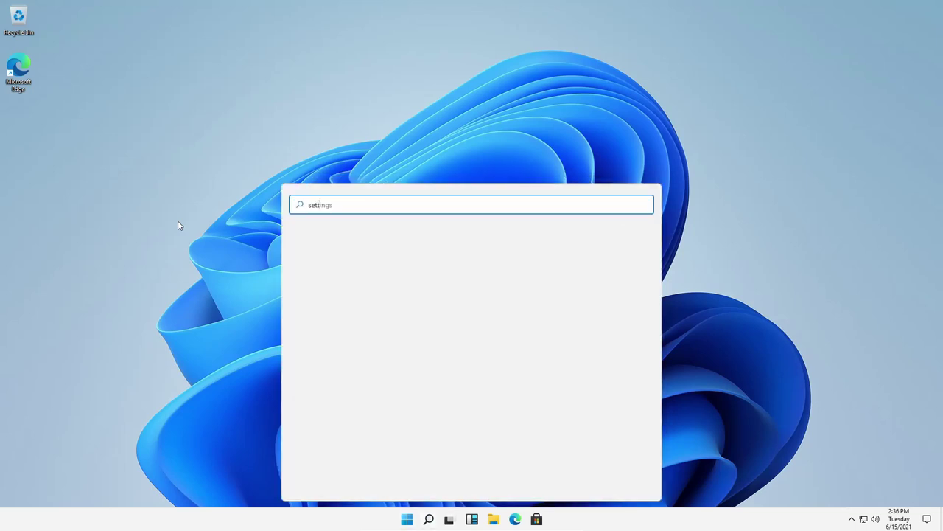
click(179, 225)
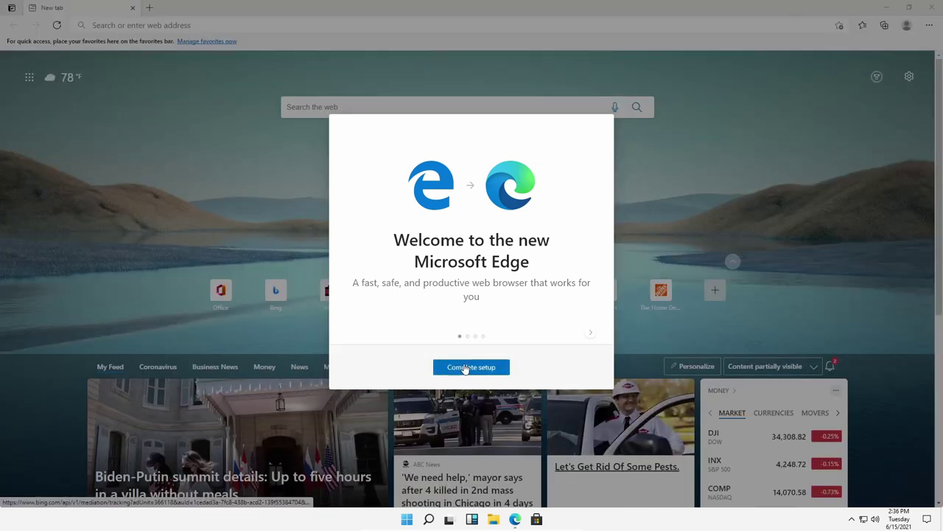
Step: Finish Edge's first-run setup, skip the new tab setup, and restore and widen the window
click(463, 368)
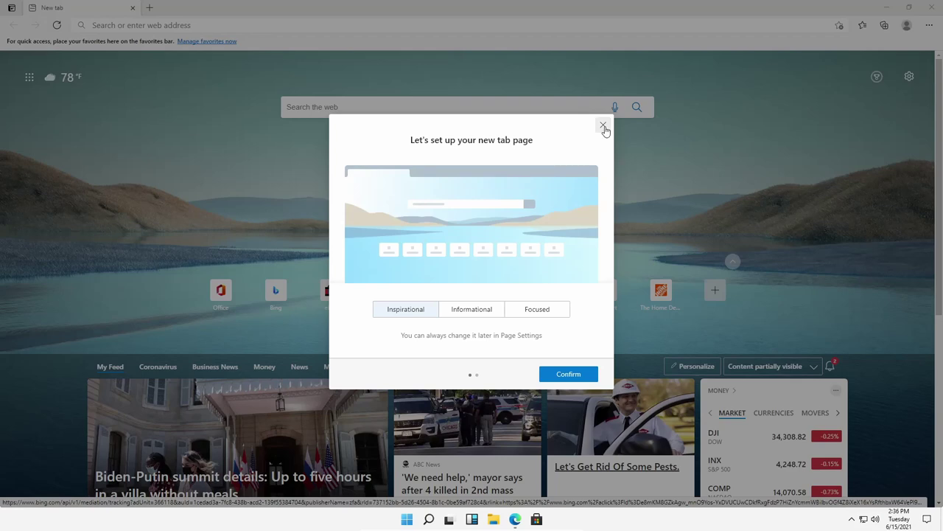
click(603, 124)
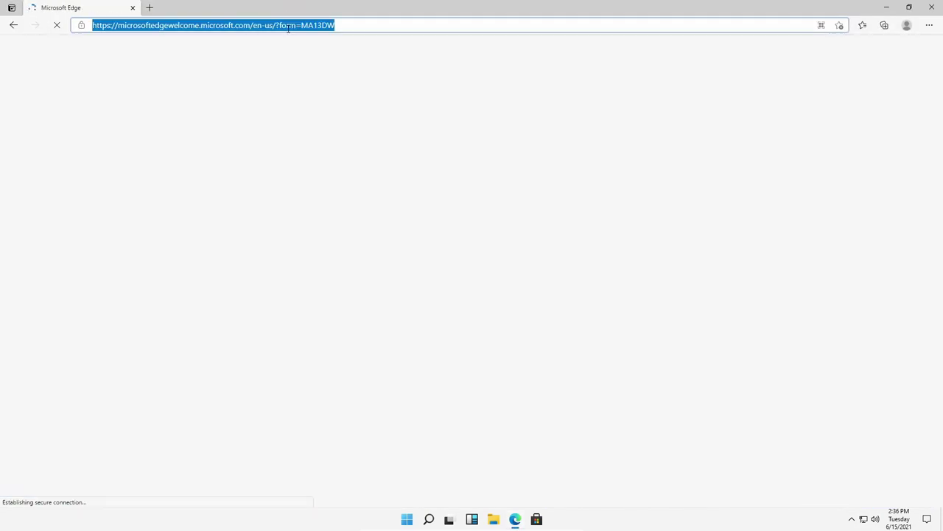
double_click(301, 8)
drag(322, 37, 435, 17)
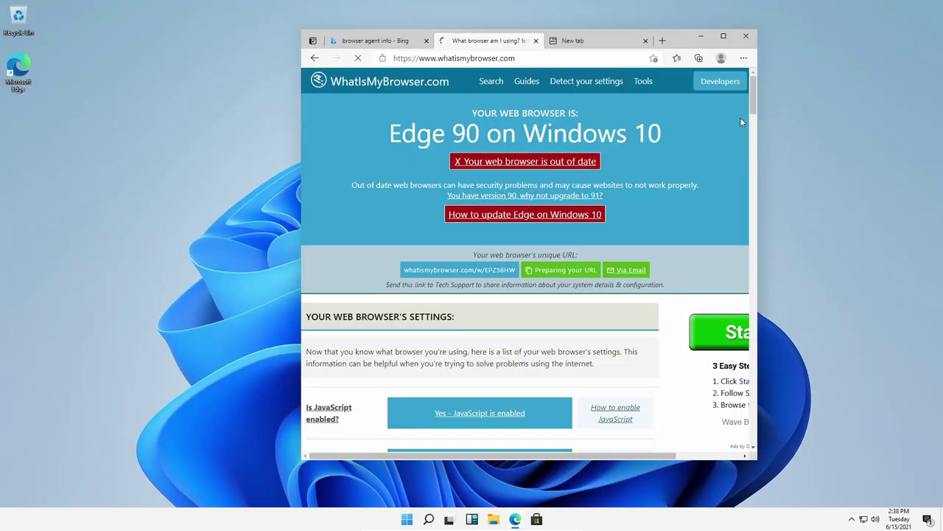
drag(750, 167, 874, 166)
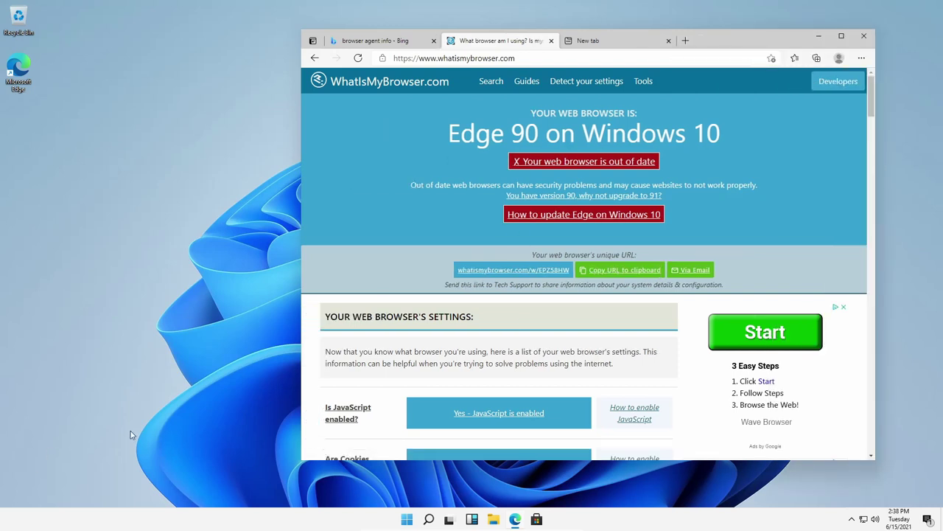
Step: Search for cmd from Start and launch Command Prompt
key(super)
text(cmd)
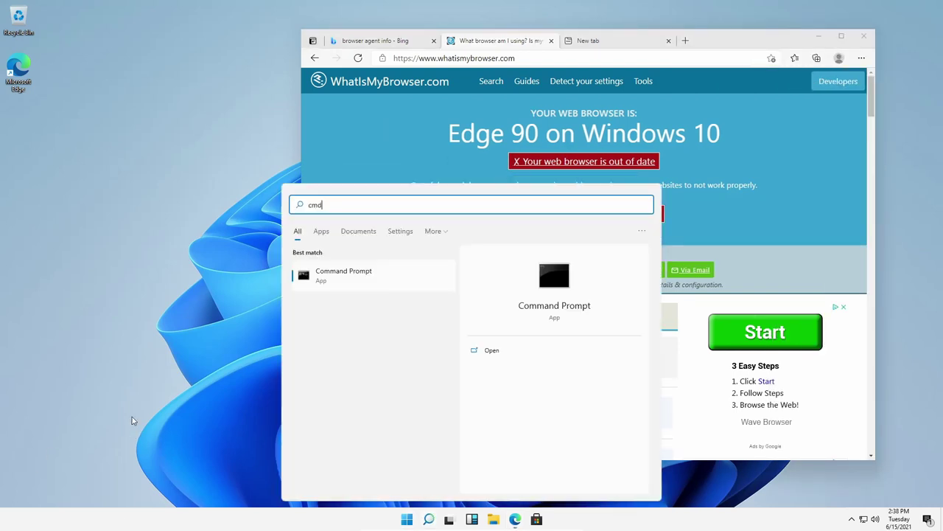
click(348, 288)
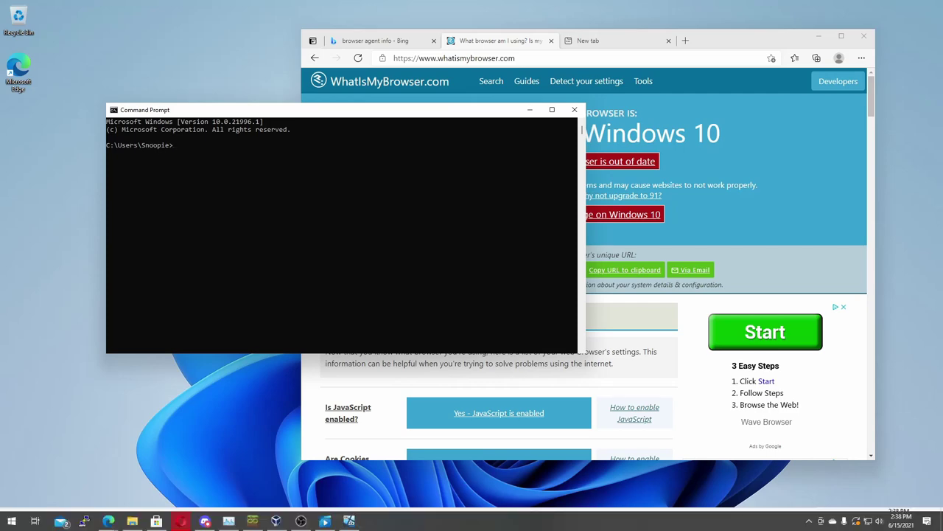
Step: Open a second Command Prompt via a cmd search, then move and resize it
key(super)
text(cmd)
key(Return)
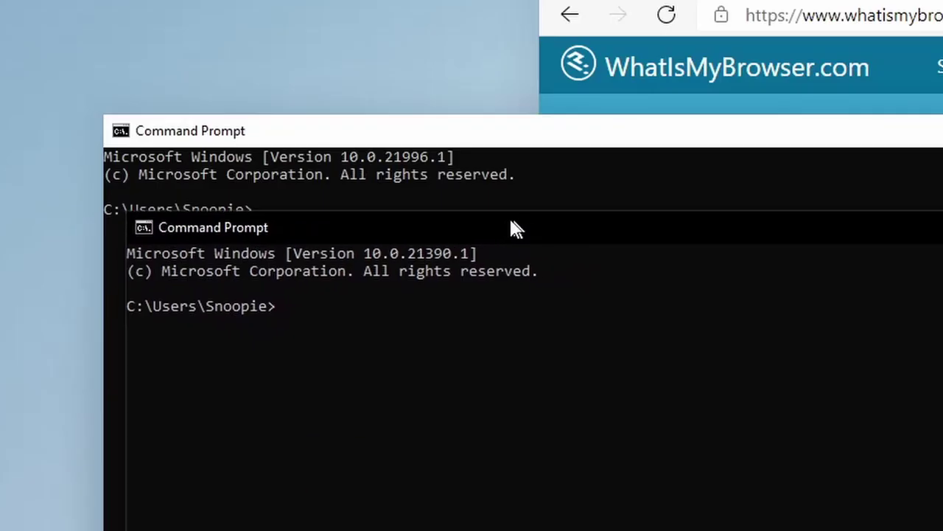
drag(476, 240, 492, 238)
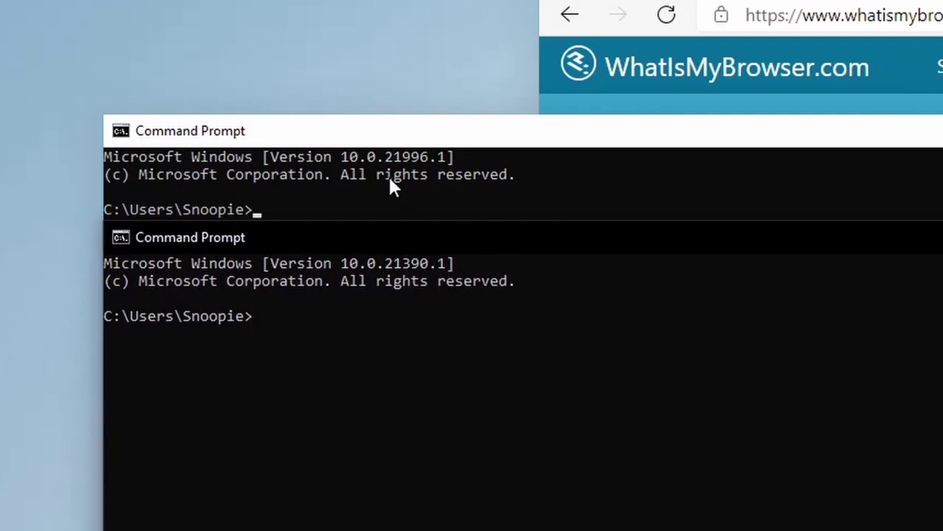
drag(444, 221, 761, 206)
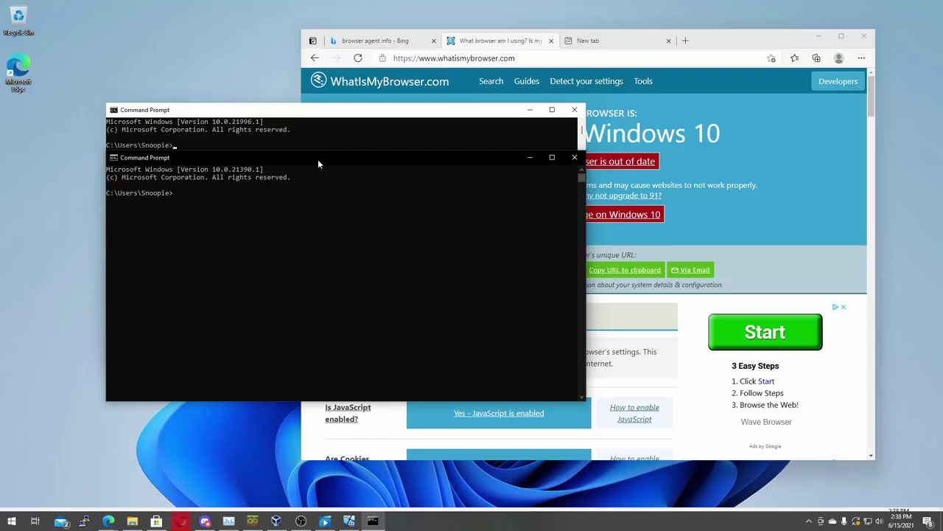
drag(400, 146, 313, 193)
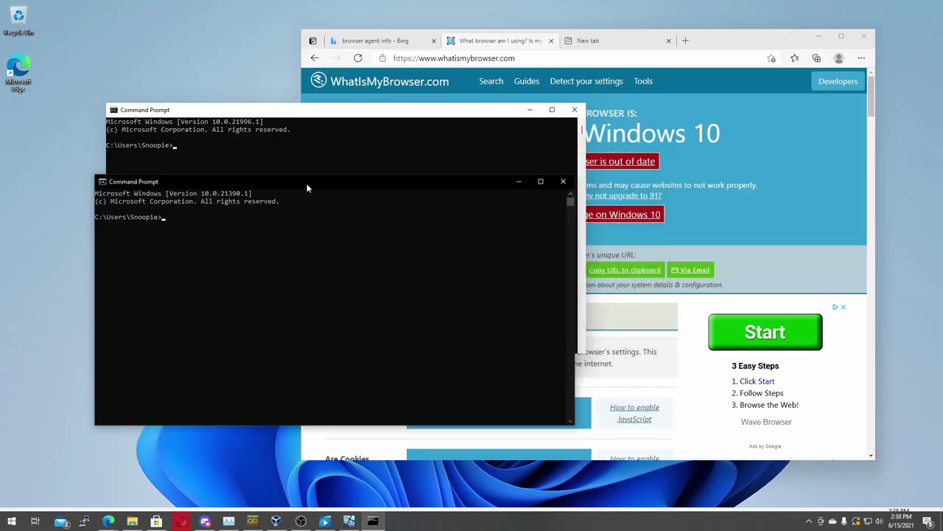
Step: Minimize the second console, then close the remaining console and the Edge browser
click(524, 191)
click(727, 189)
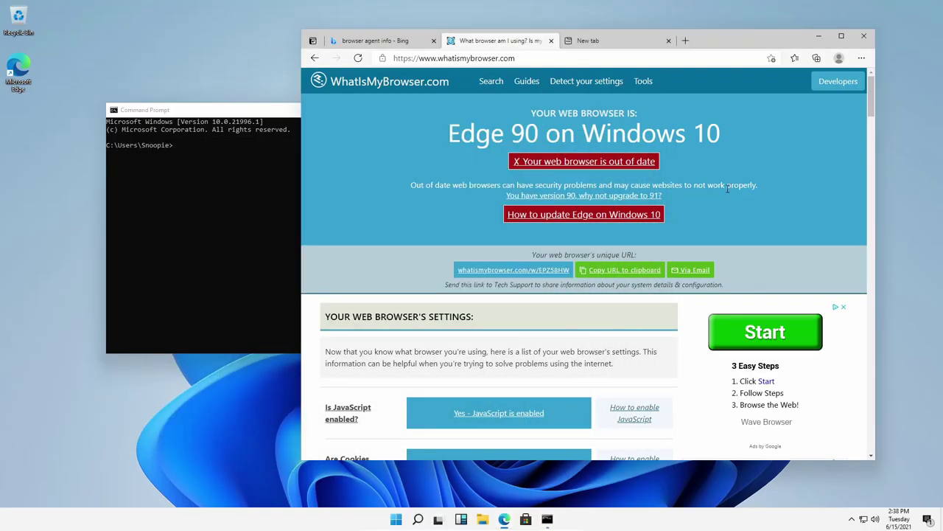
click(189, 218)
click(572, 106)
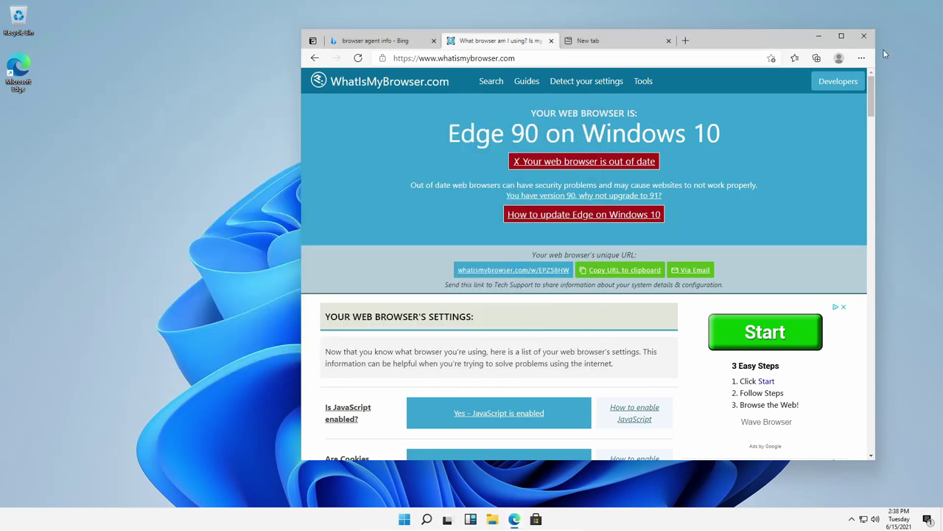
click(865, 37)
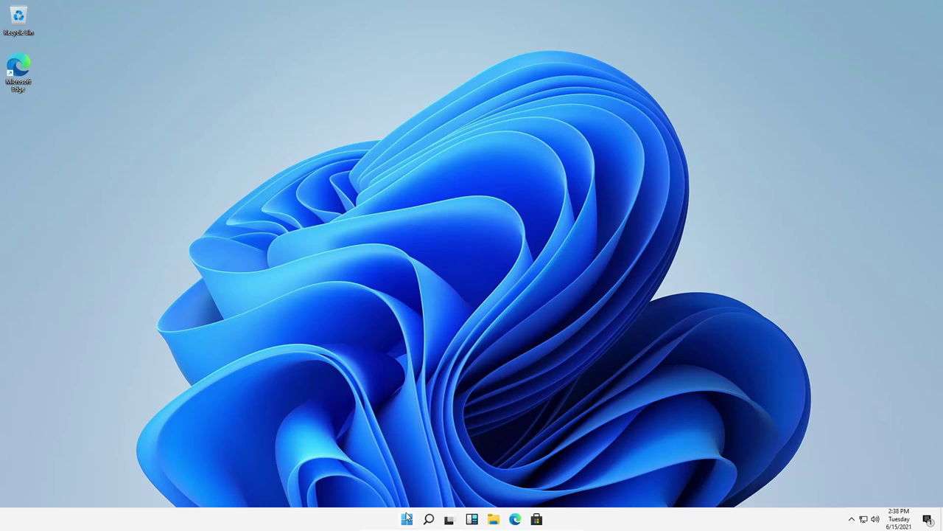
Step: Open Edge and go to minecraft.net
click(514, 520)
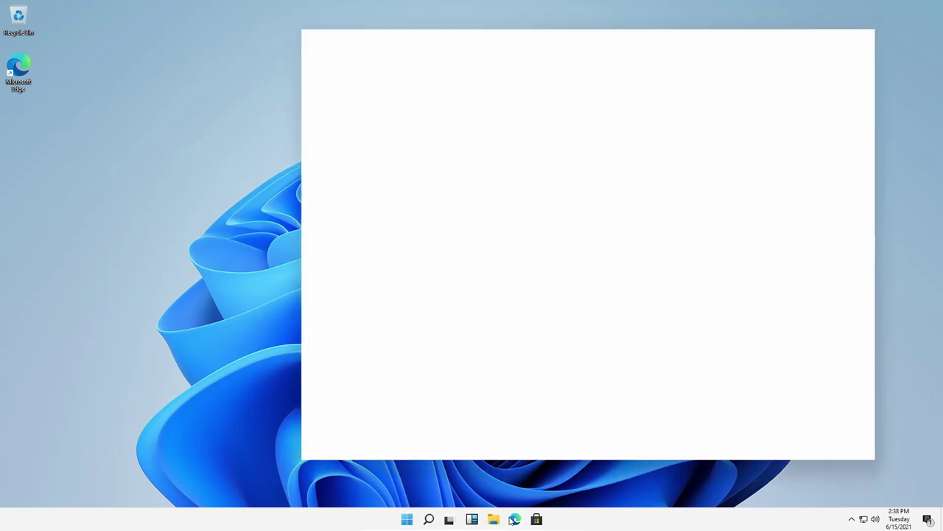
click(437, 59)
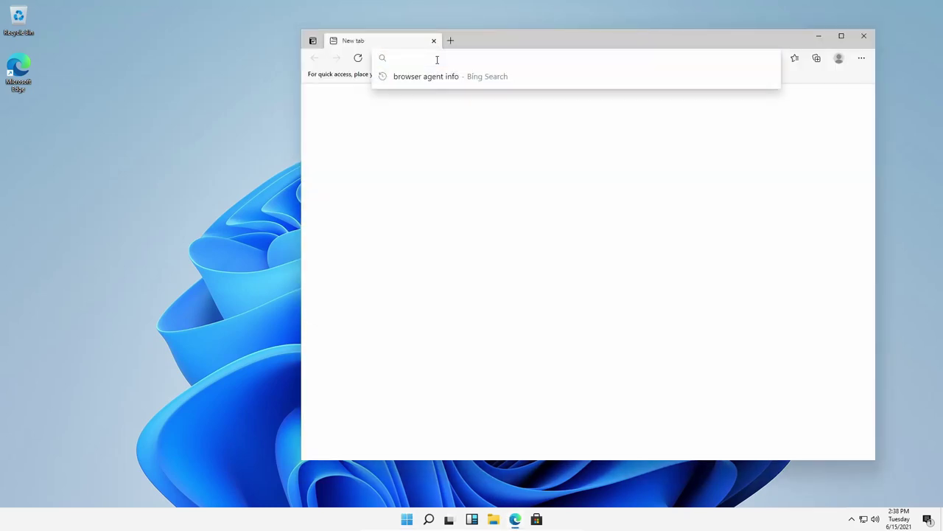
text(minecrtaf)
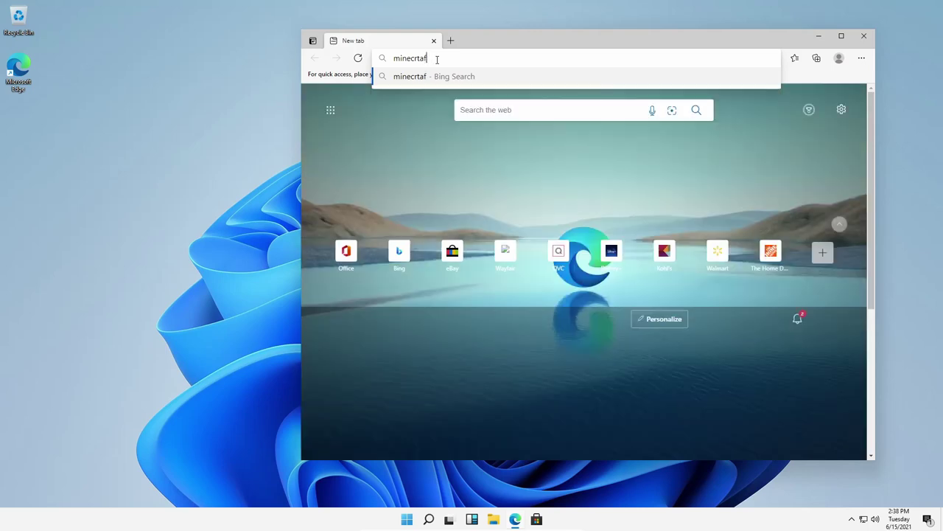
key(BackSpace)
key(BackSpace)
key(BackSpace)
text(aft.)
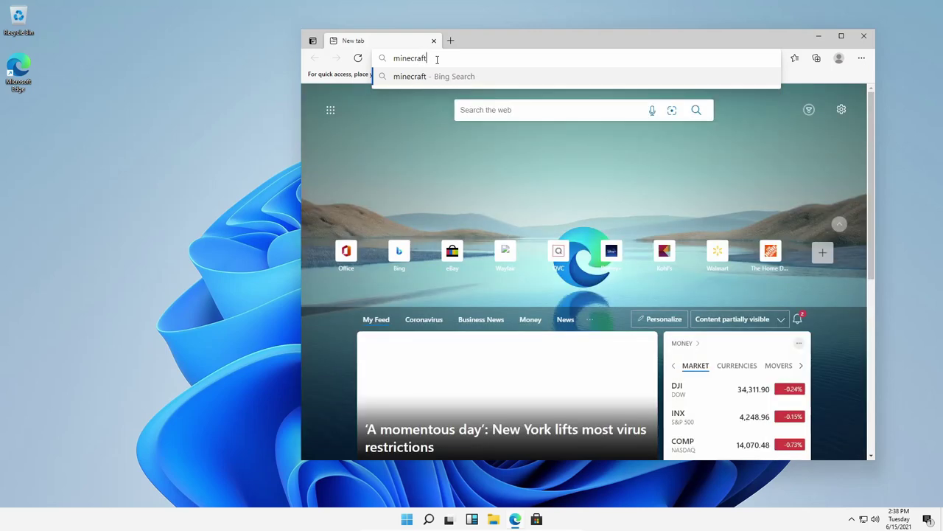
text(net)
key(Return)
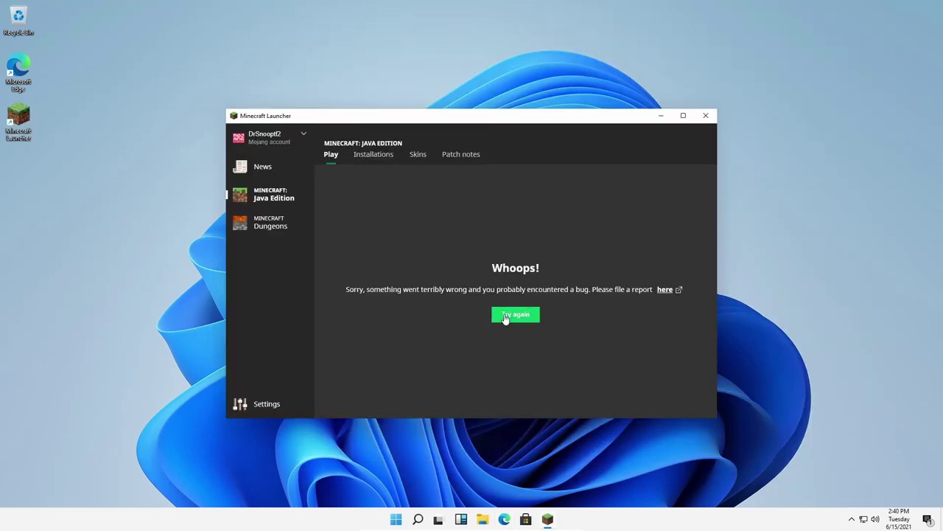
Step: Check the Minecraft Launcher's Installations tab and its installation name search
click(381, 161)
click(339, 157)
click(371, 157)
click(479, 187)
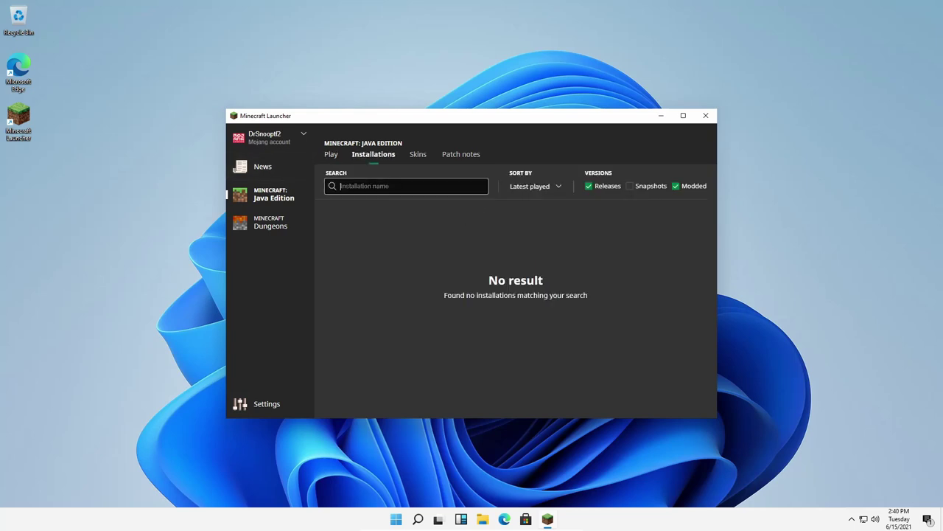
click(525, 240)
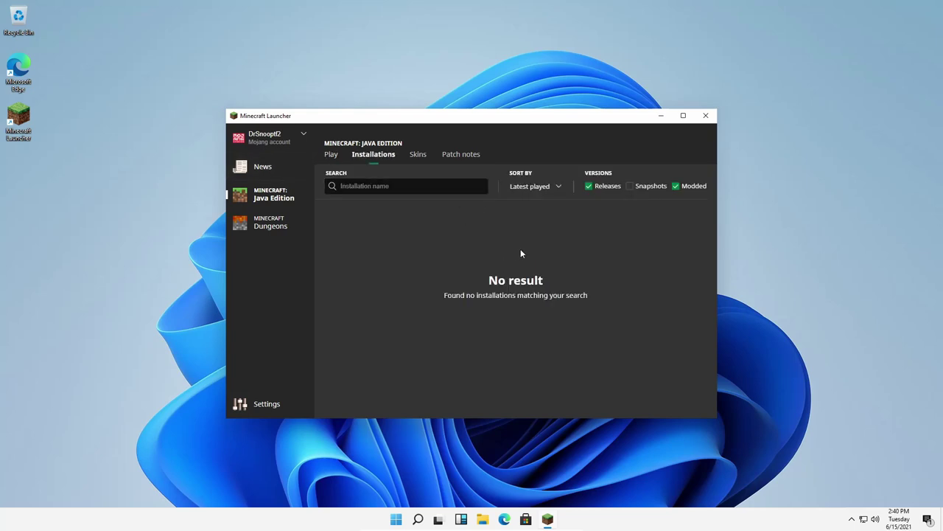
Step: Search the web for 'java' in a new Edge window
click(504, 519)
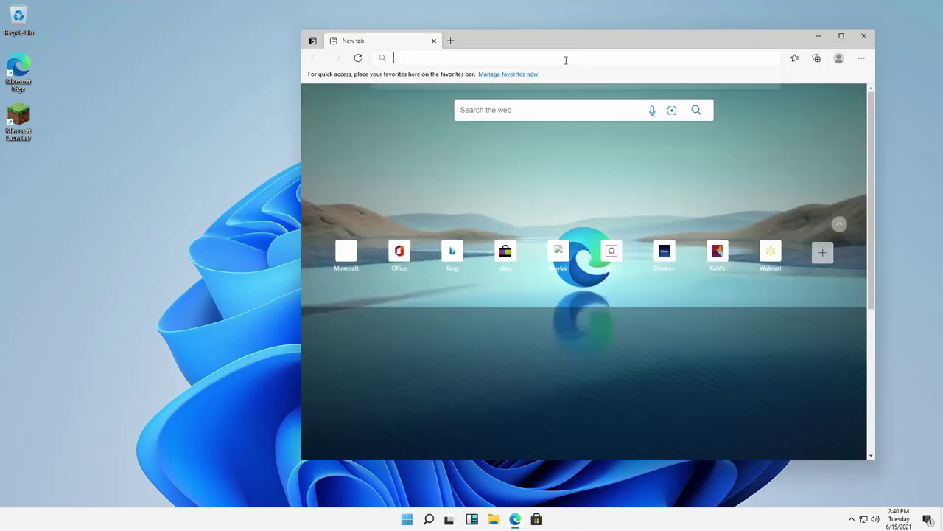
text(java)
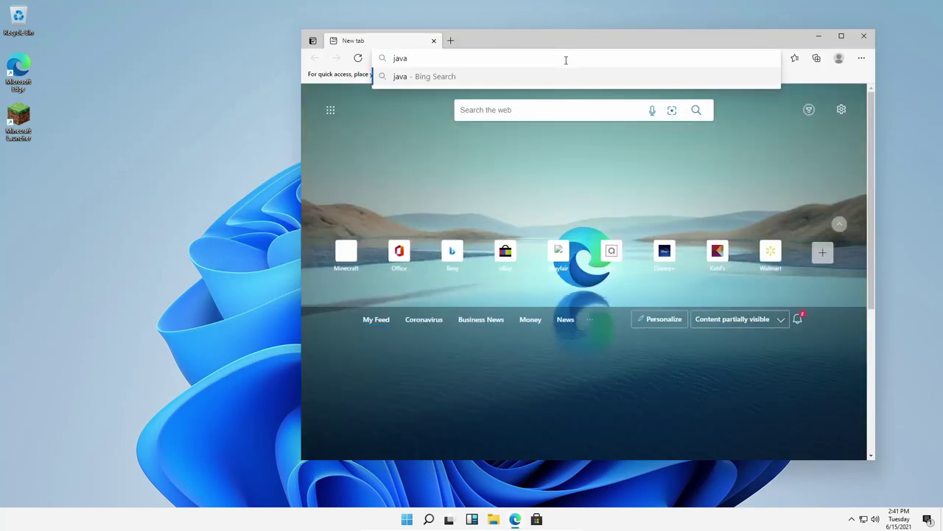
key(Return)
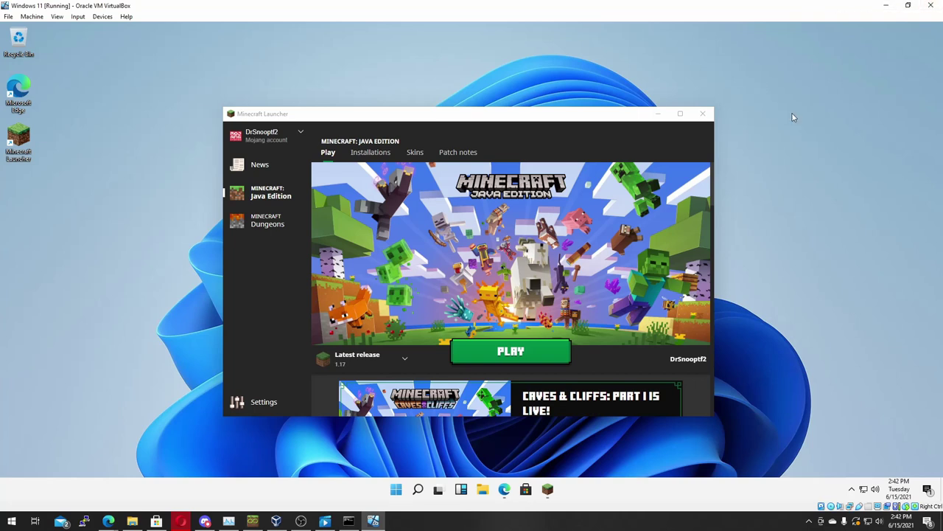
Step: Switch the VM to full-screen, press PLAY in Minecraft, and dismiss the GLFW 65542 error
click(78, 16)
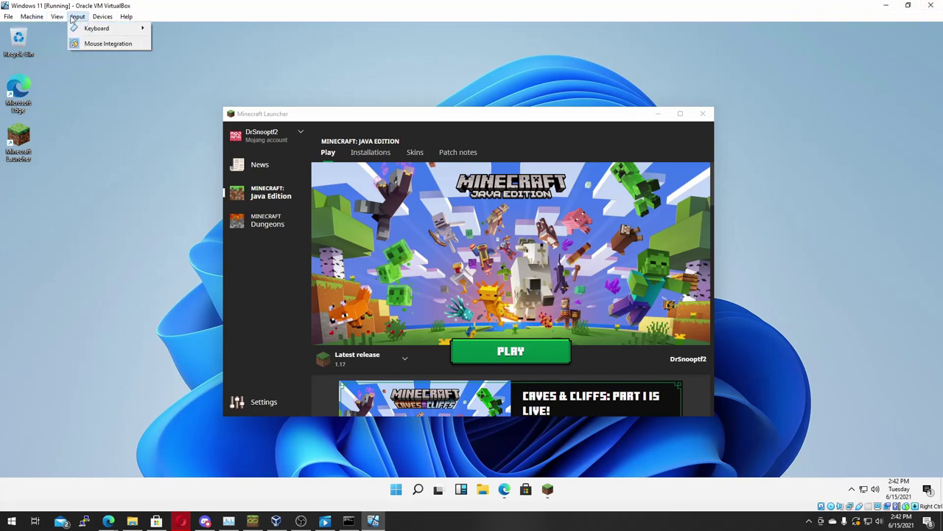
click(66, 29)
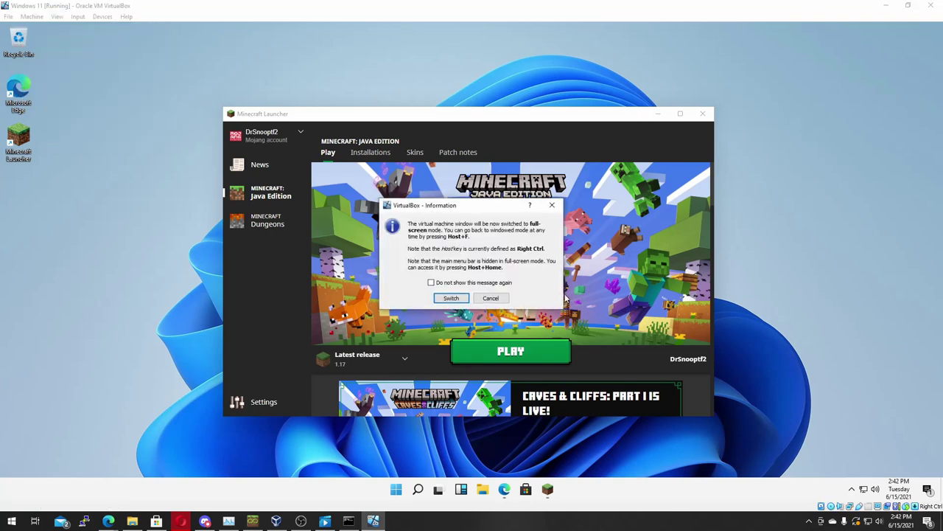
click(443, 298)
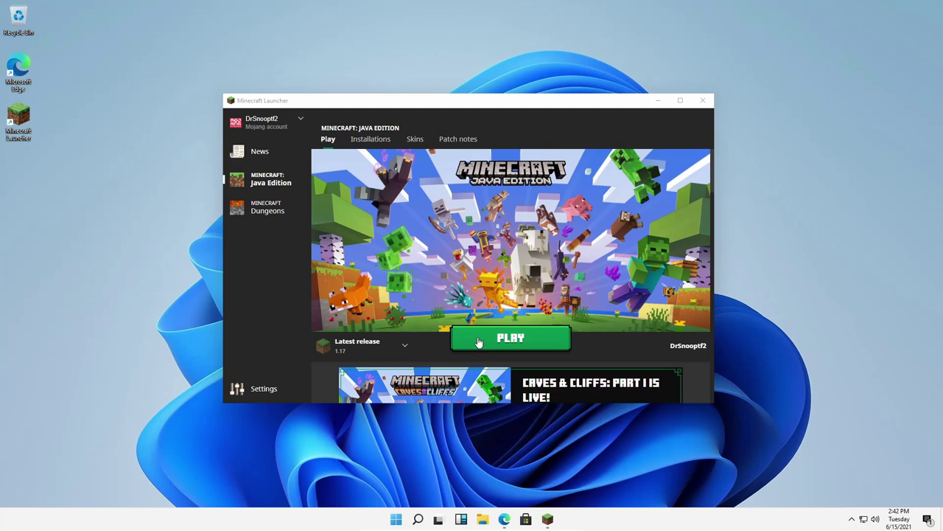
click(478, 341)
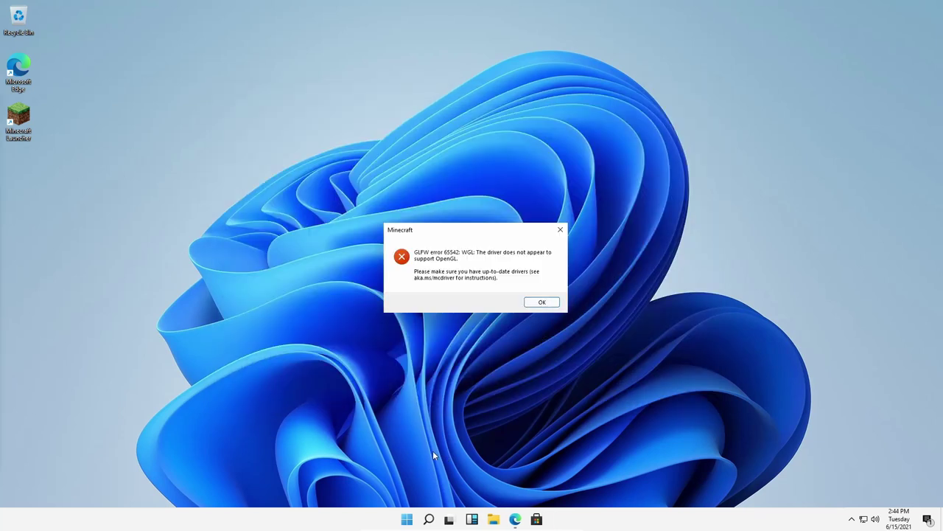
click(543, 303)
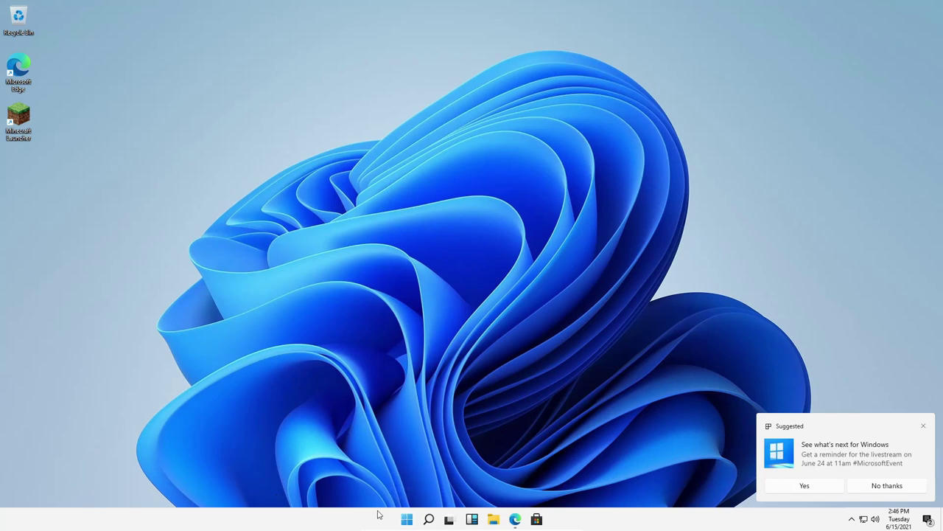
click(407, 522)
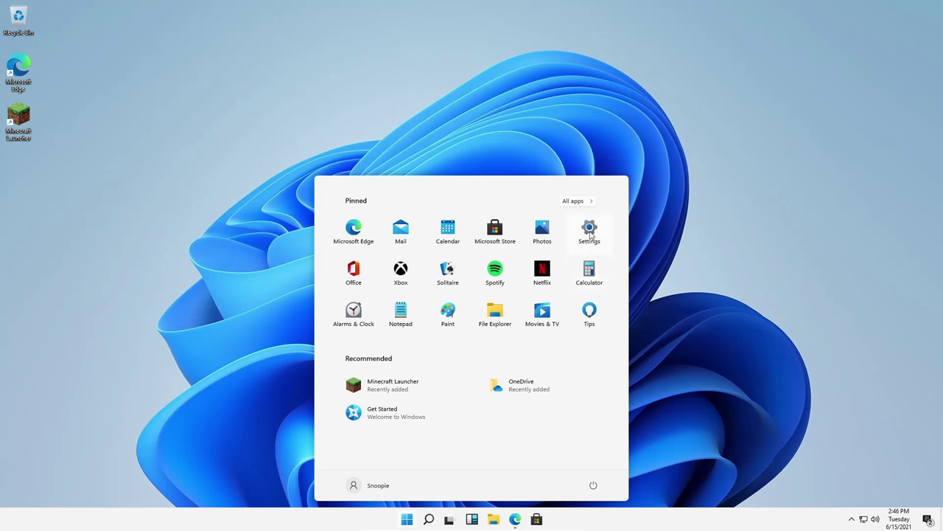
click(589, 233)
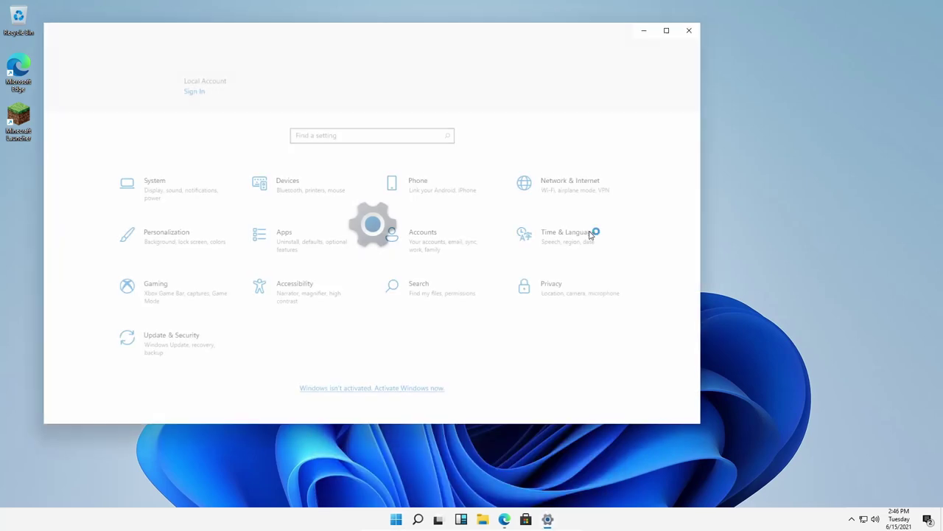
click(199, 204)
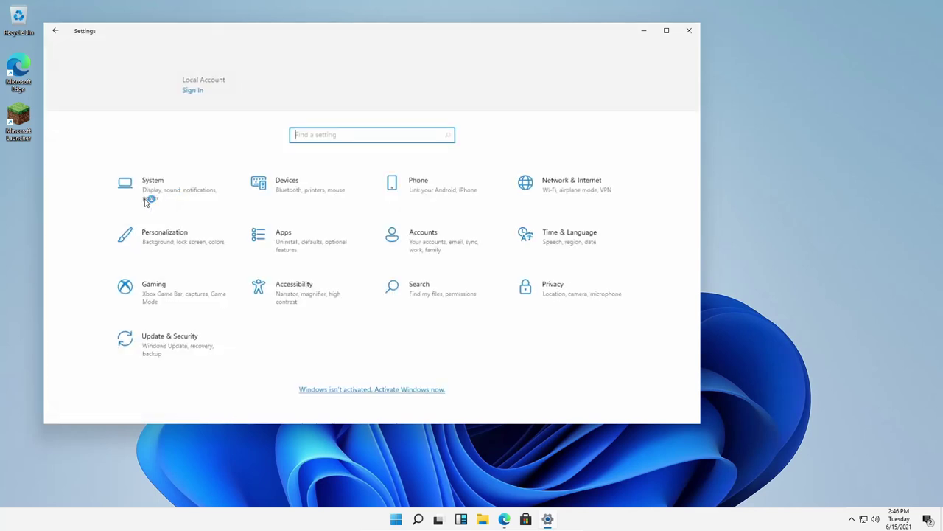
click(302, 182)
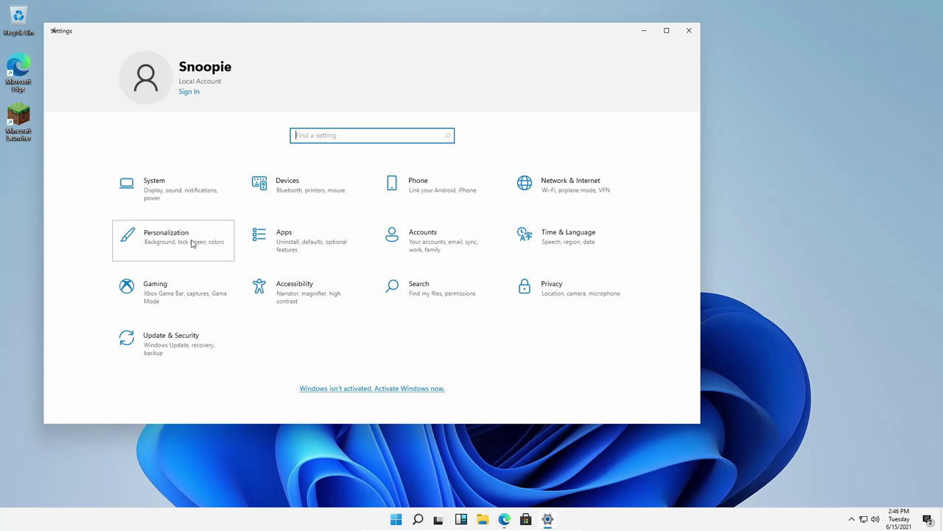
click(197, 244)
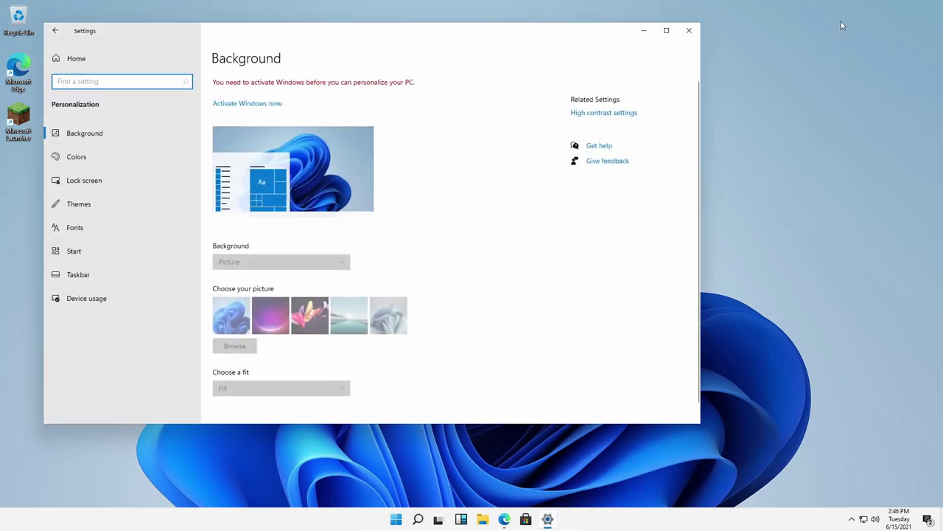
click(690, 31)
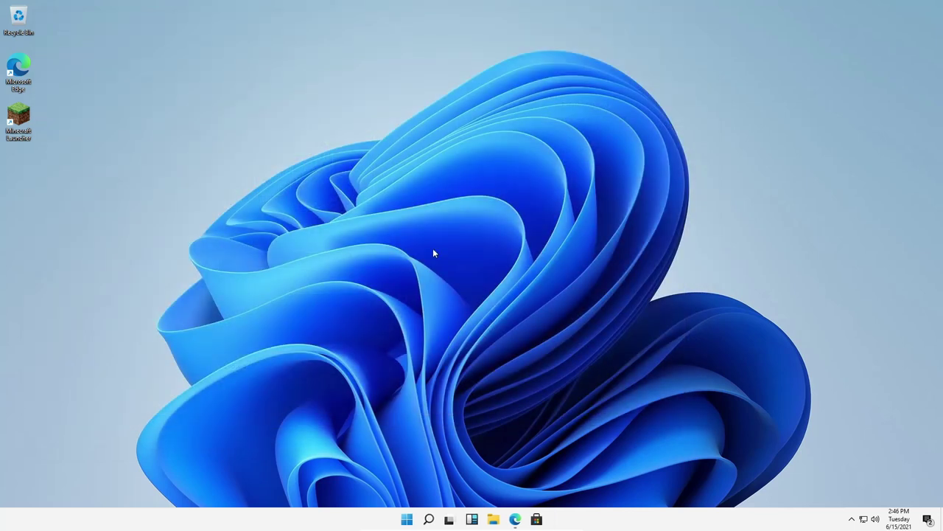